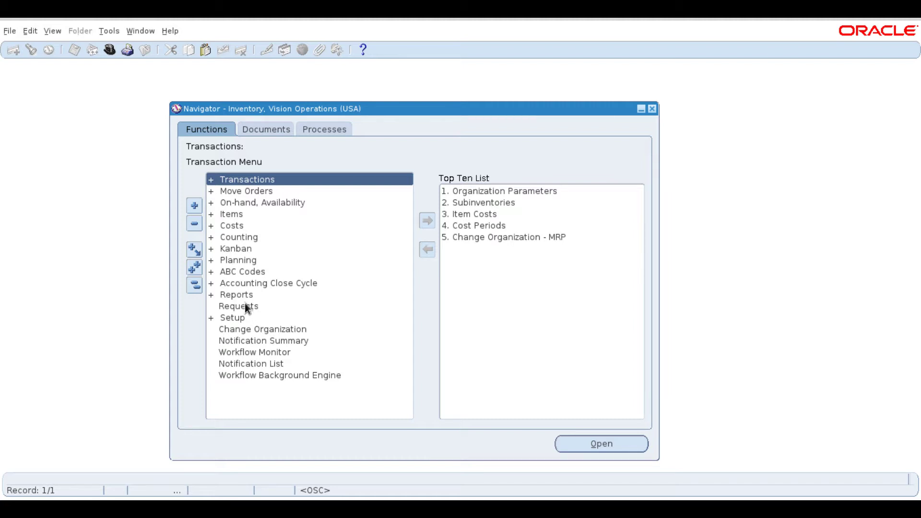
Step: Open Maintain Interface under Setup > Organizations > Organization Copy in the Navigator
{"action": "left_click", "coordinate": [229, 317]}
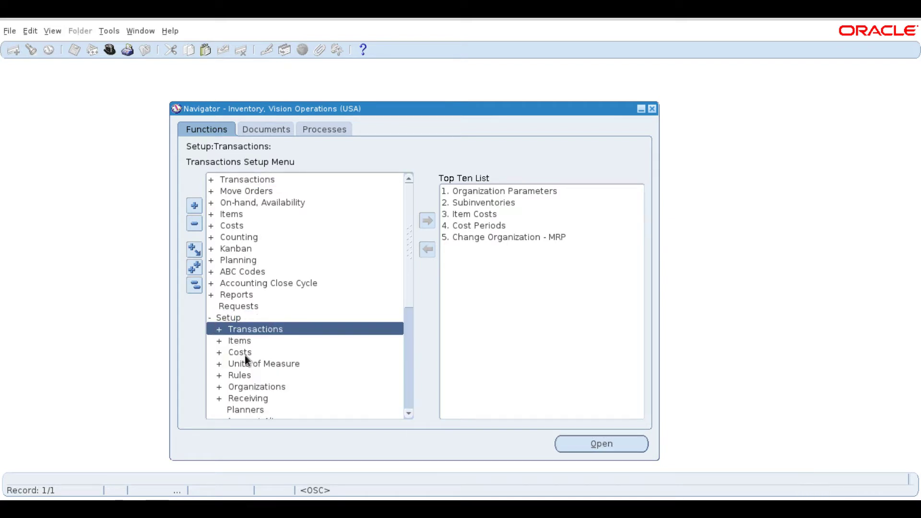
{"action": "left_click", "coordinate": [252, 395]}
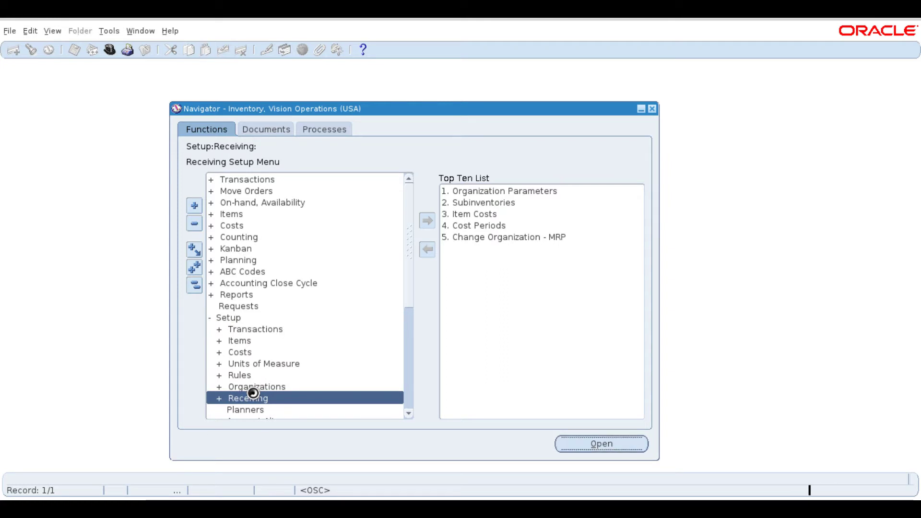
{"action": "left_click", "coordinate": [257, 387]}
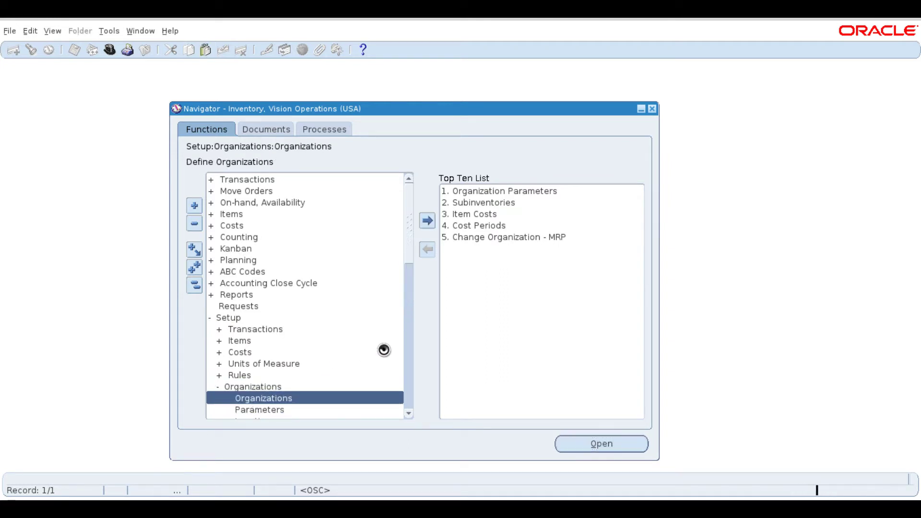
{"action": "left_click_drag", "start_coordinate": [405, 256], "coordinate": [409, 343]}
{"action": "left_click", "coordinate": [281, 338]}
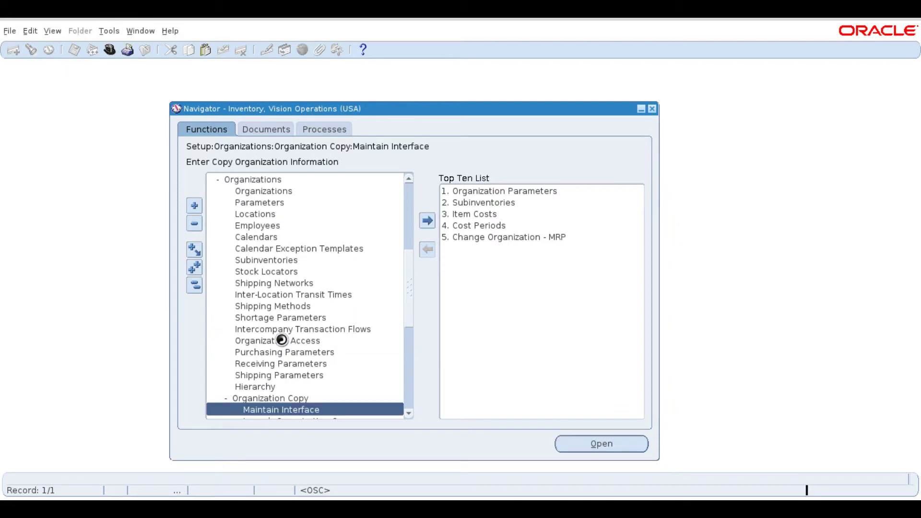
{"action": "left_click_drag", "start_coordinate": [408, 304], "coordinate": [407, 353]}
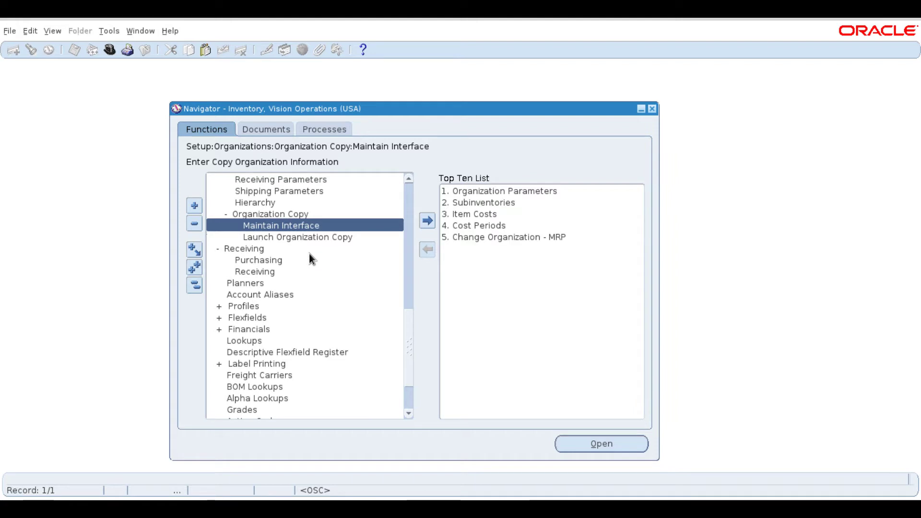
{"action": "key", "text": "Return"}
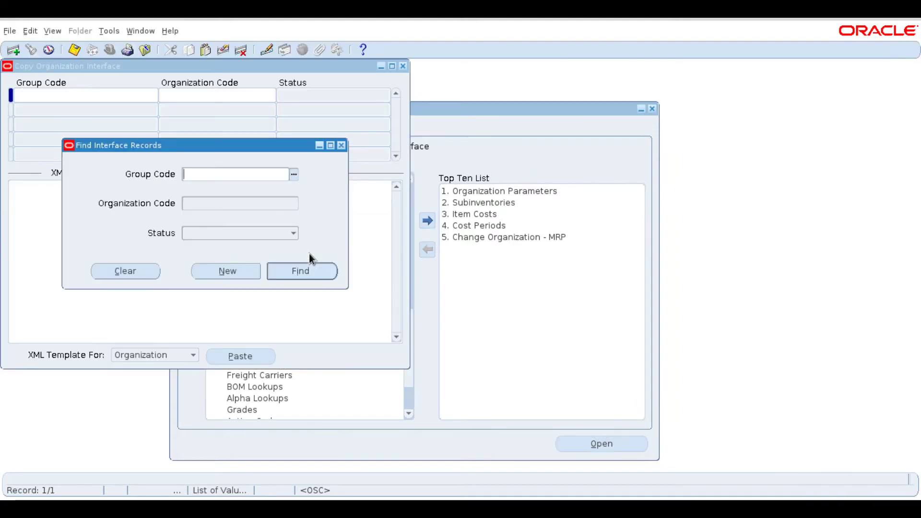
Step: Start a new record from the Find Interface Records dialog instead of searching
{"action": "left_click_drag", "start_coordinate": [177, 142], "coordinate": [231, 182]}
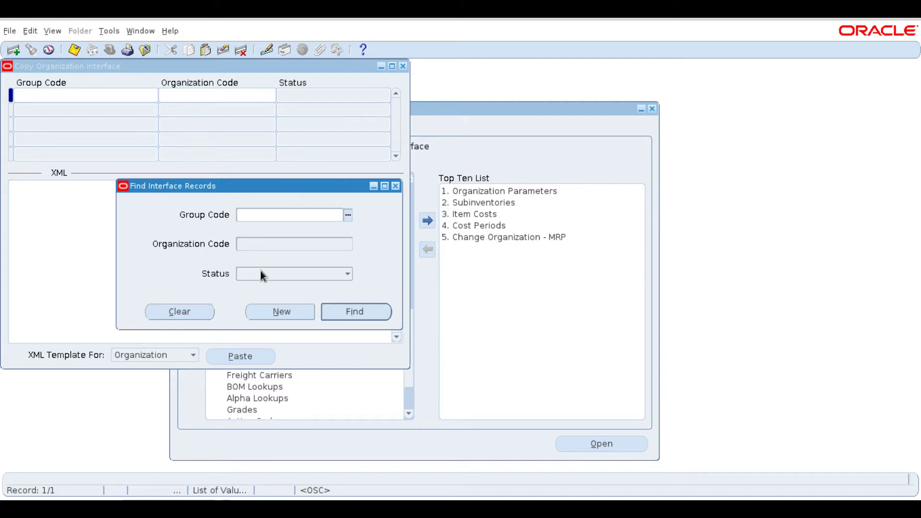
{"action": "left_click", "coordinate": [269, 312]}
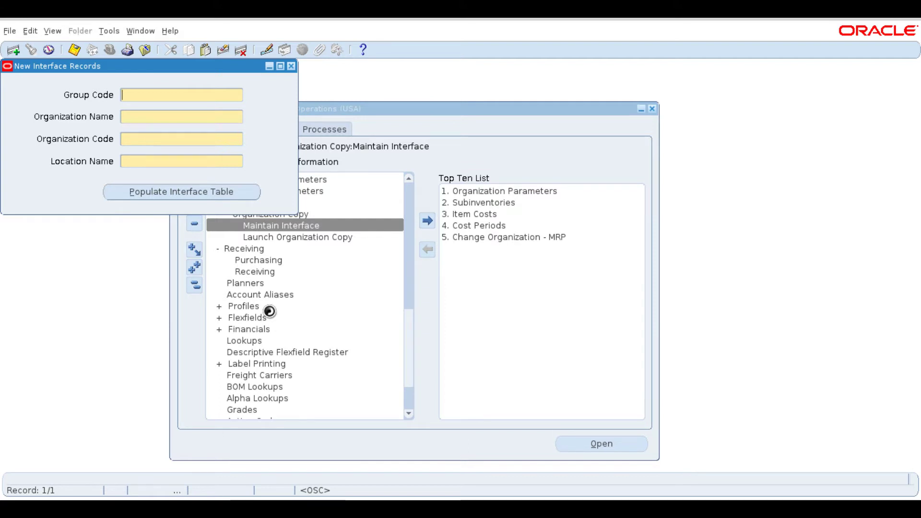
Step: Enter Group Code RSR-copy_1, Organization Name RSR_4 and Organization Code 810
{"action": "type", "text": "RSR-copy"}
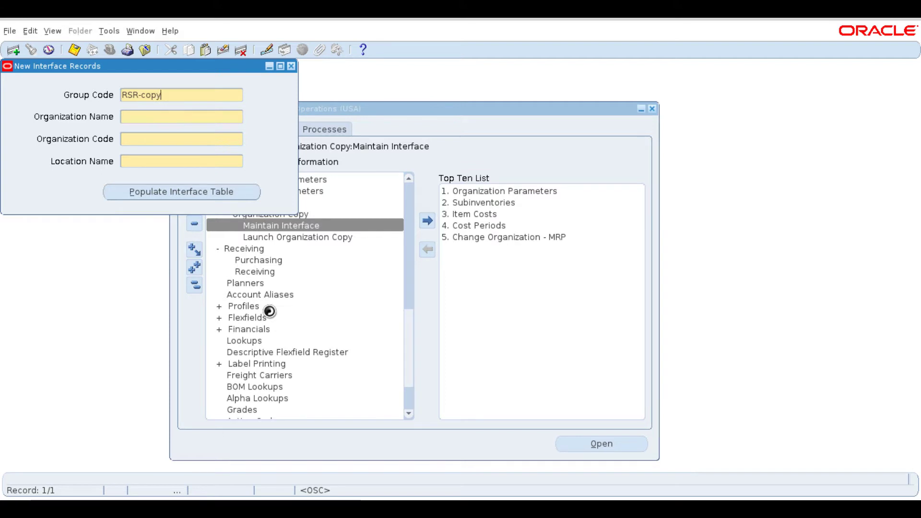
{"action": "type", "text": "_1"}
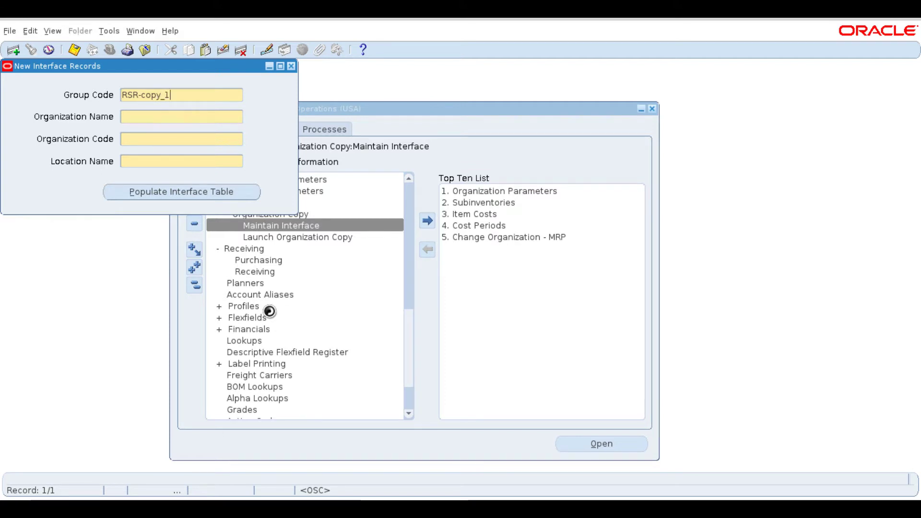
{"action": "left_click", "coordinate": [141, 116]}
{"action": "type", "text": "RSR"}
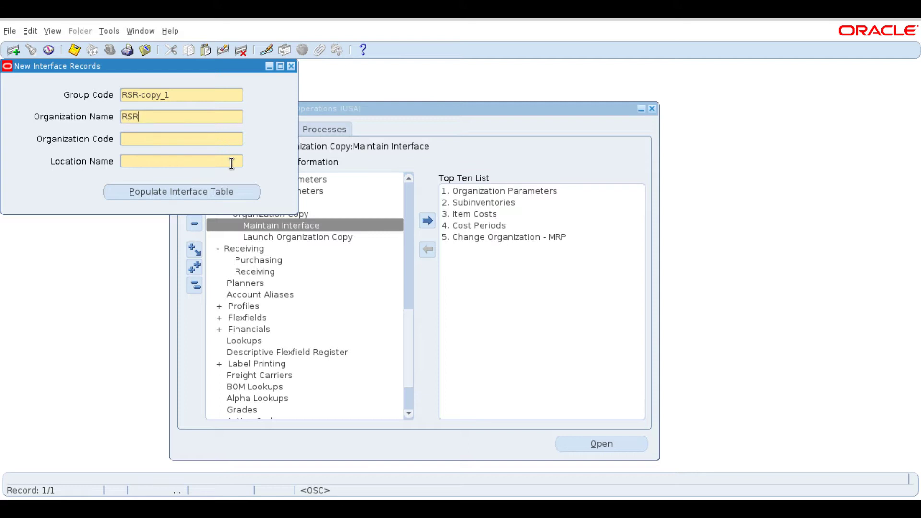
{"action": "type", "text": " $E"}
{"action": "key", "text": "BackSpace"}
{"action": "key", "text": "BackSpace"}
{"action": "type", "text": "4"}
{"action": "left_click", "coordinate": [186, 138]}
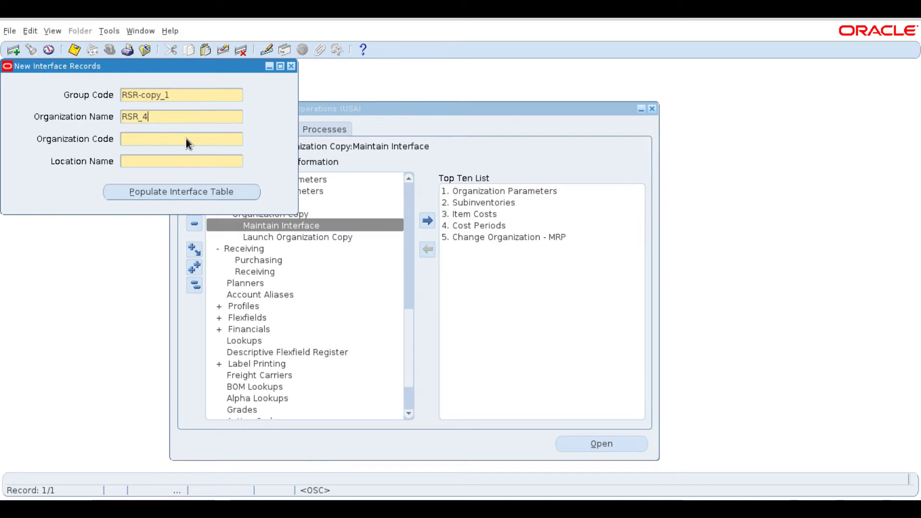
{"action": "left_click", "coordinate": [185, 139]}
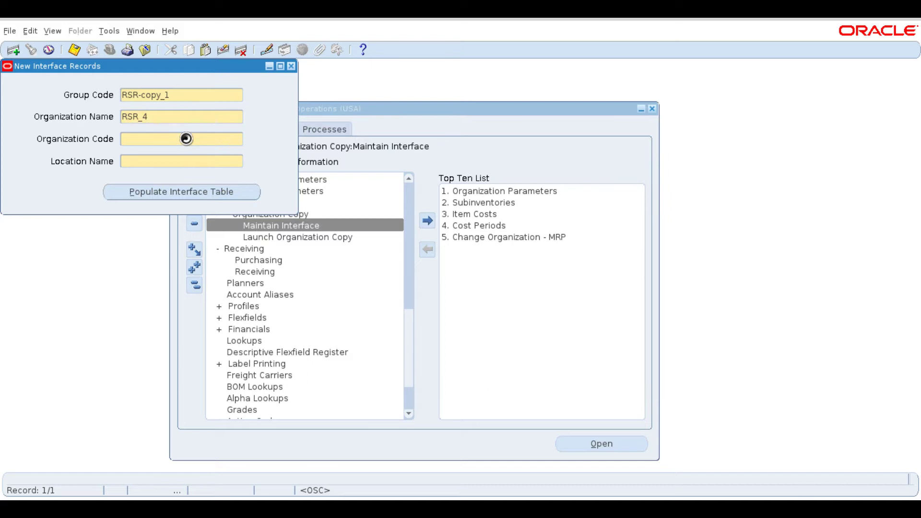
{"action": "type", "text": "810"}
Step: Set the Location Name to Cmalur from the list of values
{"action": "left_click", "coordinate": [167, 162]}
{"action": "type", "text": "CMa"}
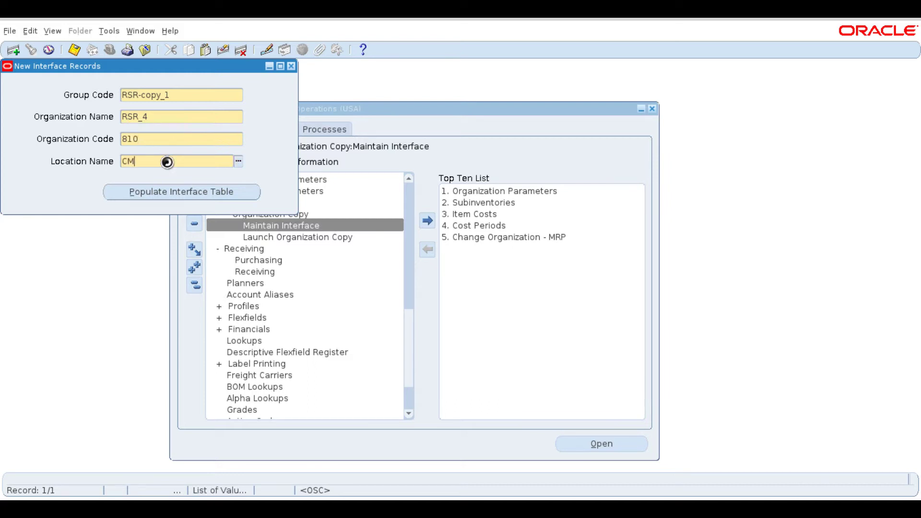
{"action": "key", "text": "BackSpace"}
{"action": "key", "text": "BackSpace"}
{"action": "type", "text": "m"}
{"action": "key", "text": "Tab"}
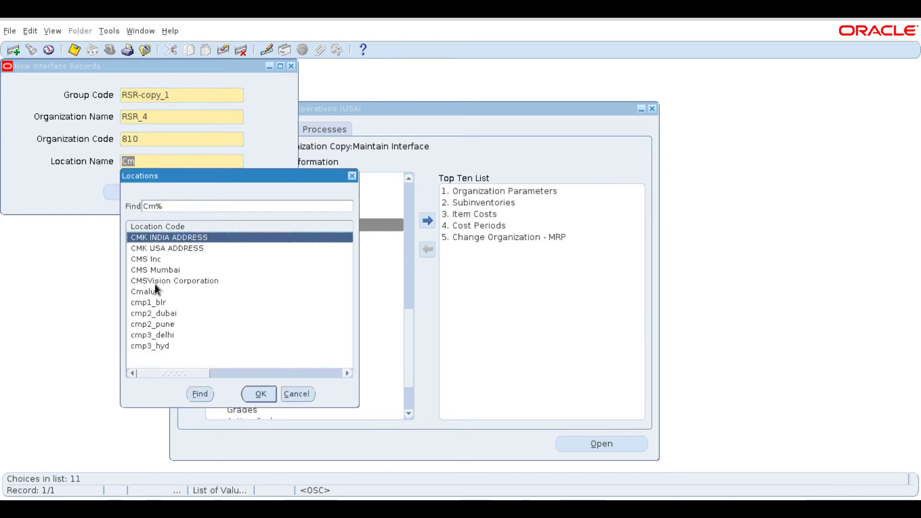
{"action": "left_click", "coordinate": [151, 291]}
{"action": "left_click", "coordinate": [260, 395]}
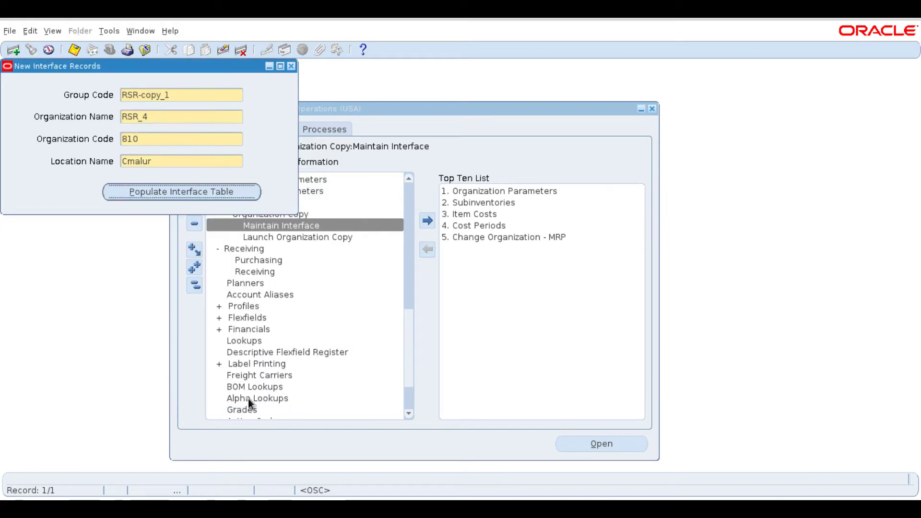
Step: Populate the interface table with the RSR_4 record, acknowledge the note, and close the form
{"action": "left_click", "coordinate": [183, 191]}
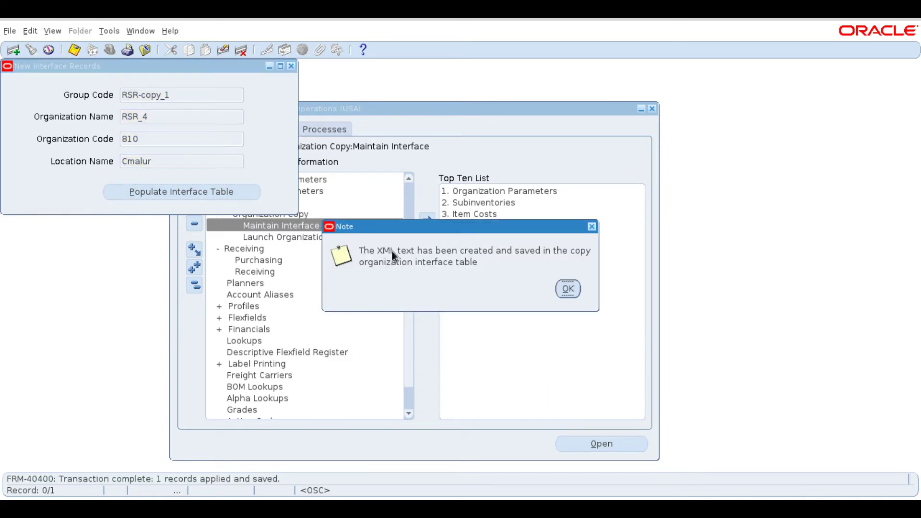
{"action": "left_click_drag", "start_coordinate": [390, 231], "coordinate": [298, 251]}
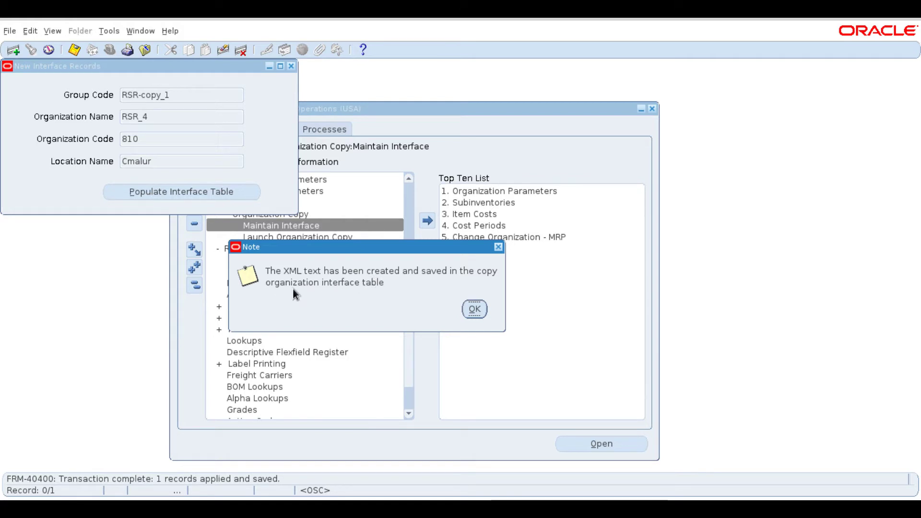
{"action": "left_click", "coordinate": [474, 310]}
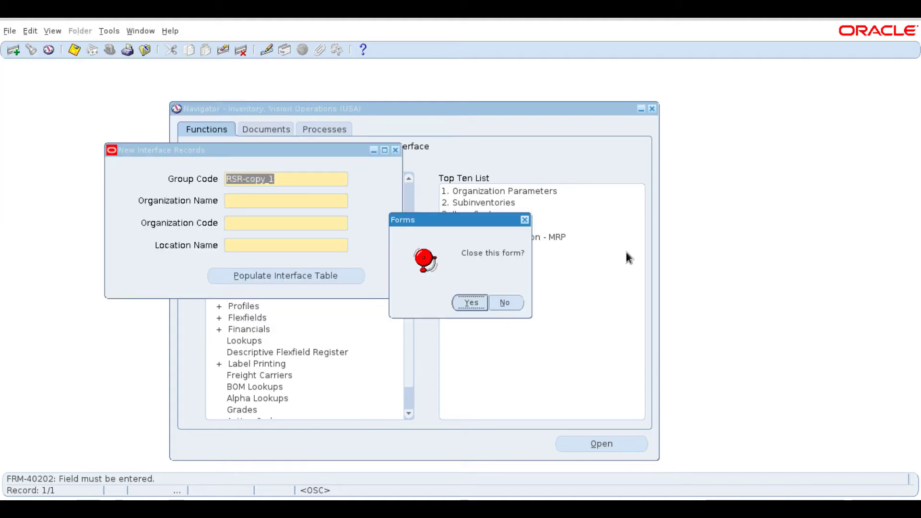
{"action": "left_click", "coordinate": [469, 301]}
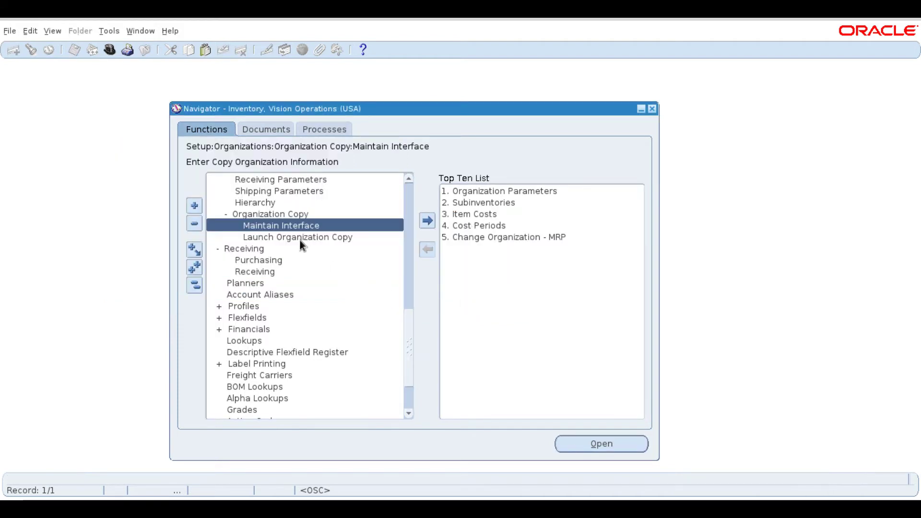
Step: Launch Organization Copy to bring up the Copy Inventory Organization request
{"action": "double_click", "coordinate": [299, 237]}
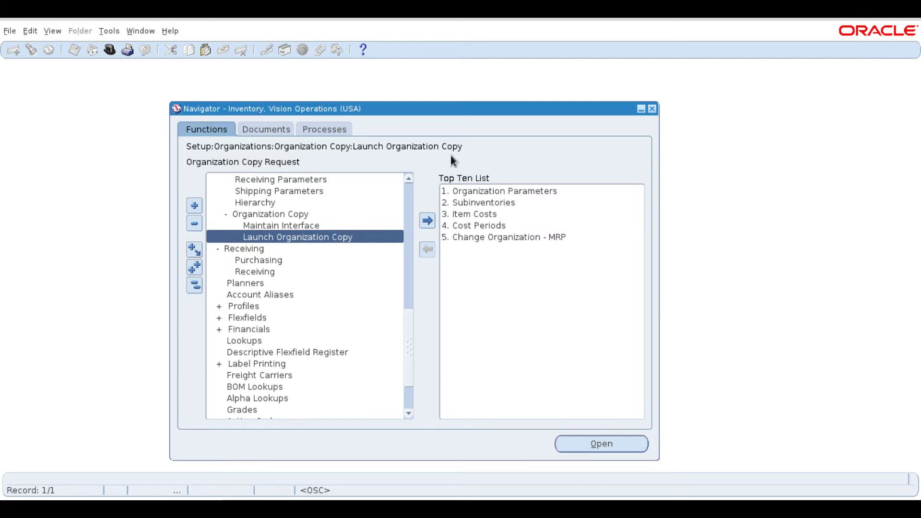
{"action": "key", "text": "Return"}
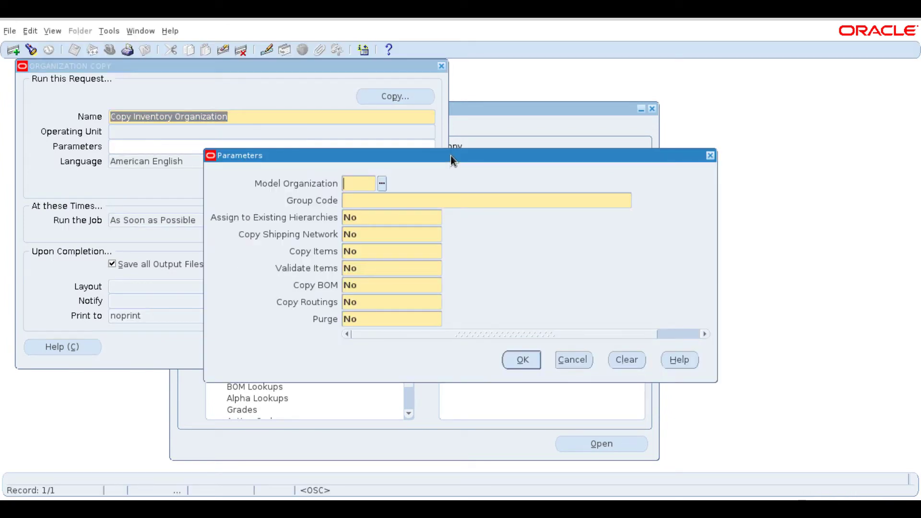
{"action": "left_click_drag", "start_coordinate": [450, 155], "coordinate": [415, 197]}
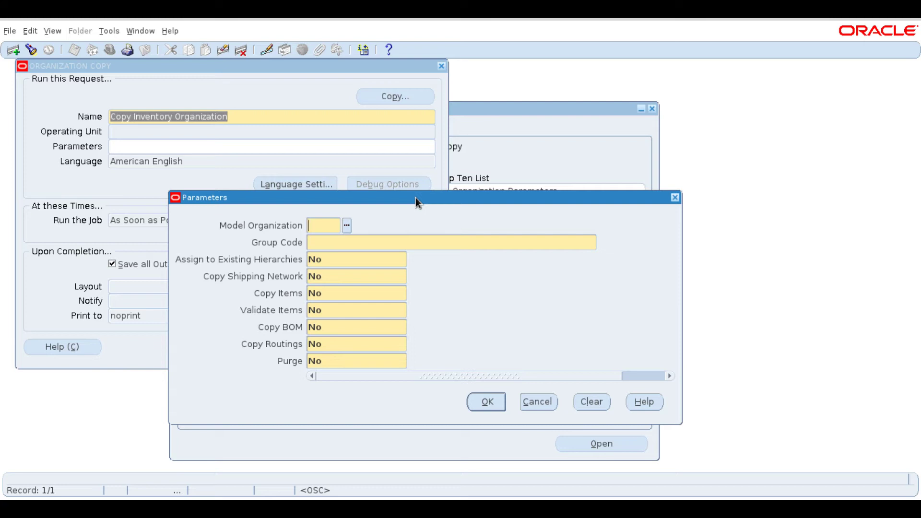
{"action": "left_click_drag", "start_coordinate": [415, 198], "coordinate": [307, 228]}
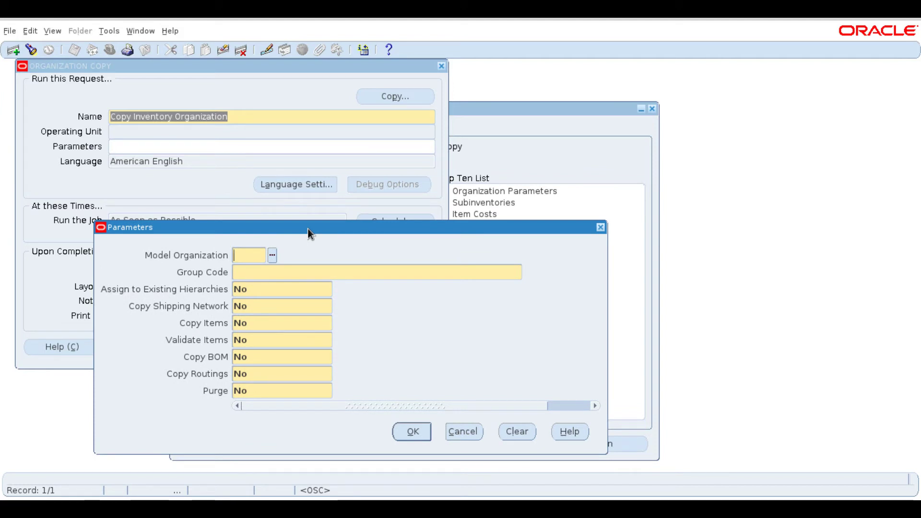
{"action": "left_click", "coordinate": [251, 274]}
{"action": "left_click", "coordinate": [250, 256]}
{"action": "left_click", "coordinate": [247, 269]}
{"action": "left_click", "coordinate": [251, 255]}
Step: Enter model organization 809 and group code RSR-copy_1 in the request parameters
{"action": "type", "text": "809"}
{"action": "left_click", "coordinate": [261, 274]}
{"action": "type", "text": "6"}
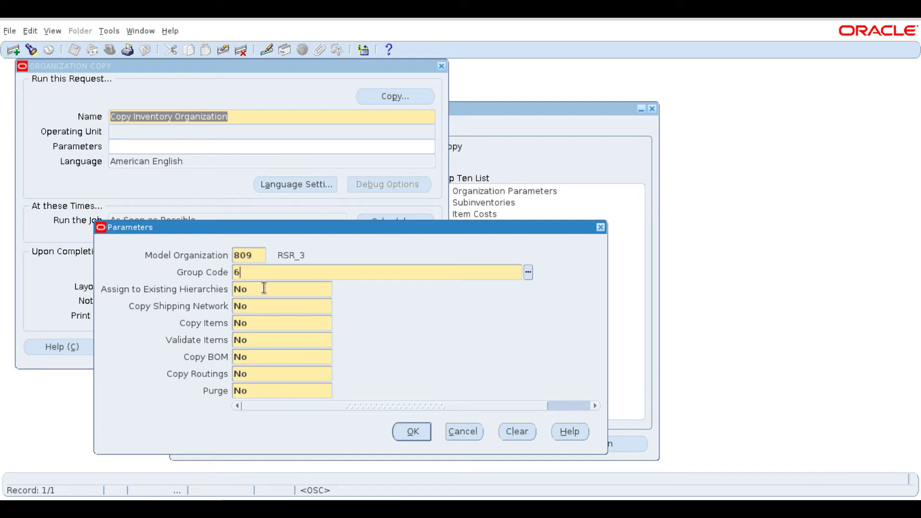
{"action": "key", "text": "BackSpace"}
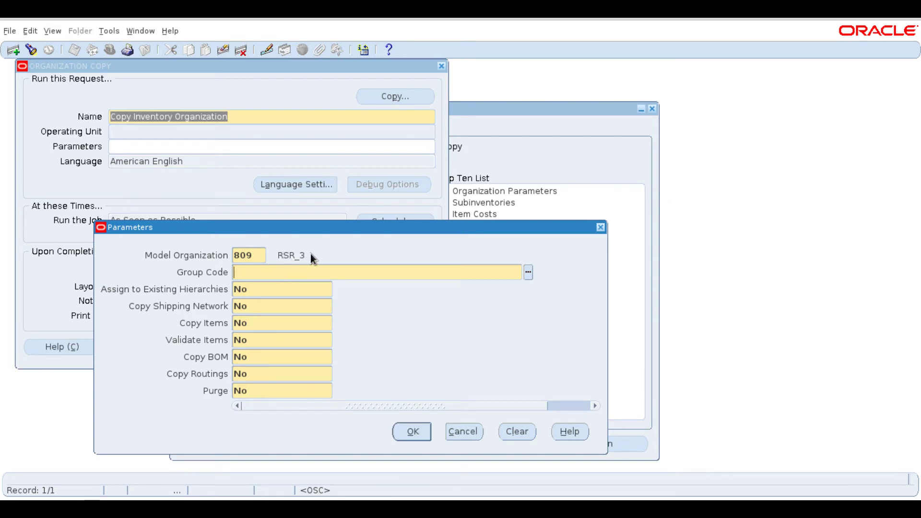
{"action": "left_click", "coordinate": [259, 260]}
{"action": "type", "text": "808"}
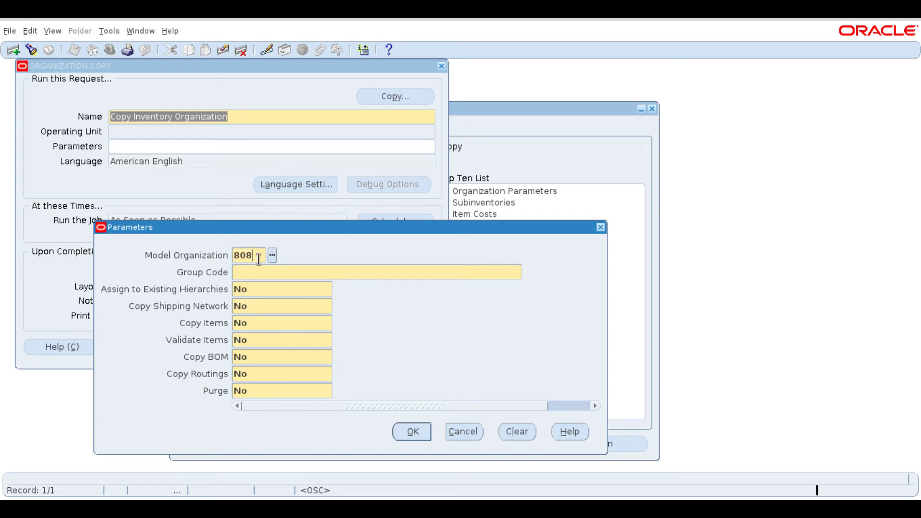
{"action": "key", "text": "Tab"}
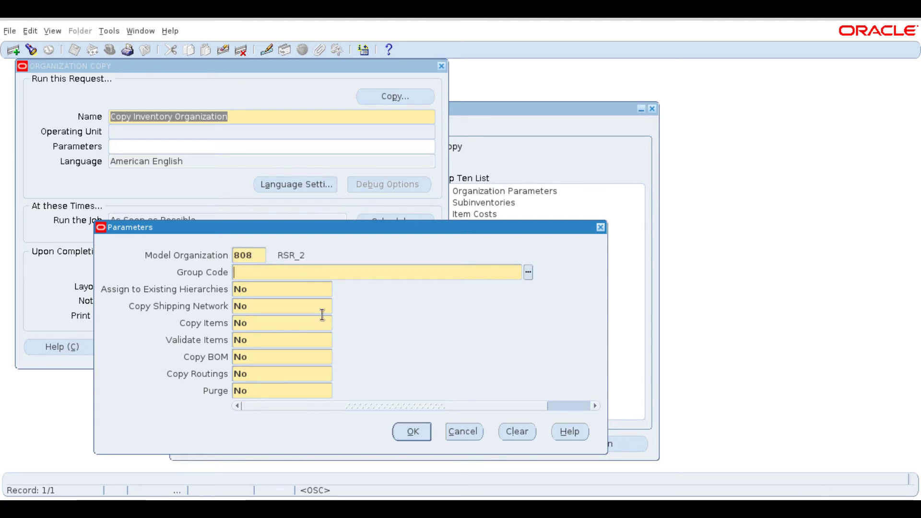
{"action": "left_click", "coordinate": [262, 257]}
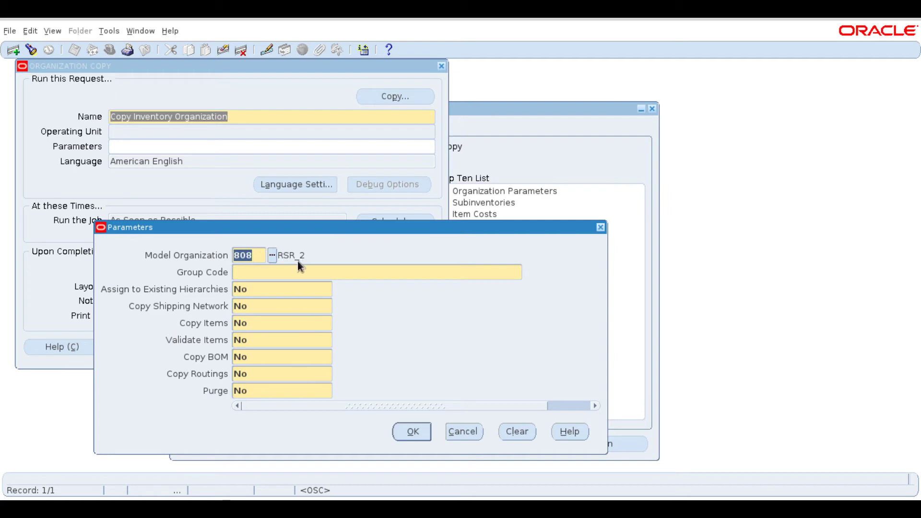
{"action": "left_click", "coordinate": [253, 257]}
{"action": "key", "text": "BackSpace"}
{"action": "type", "text": "9"}
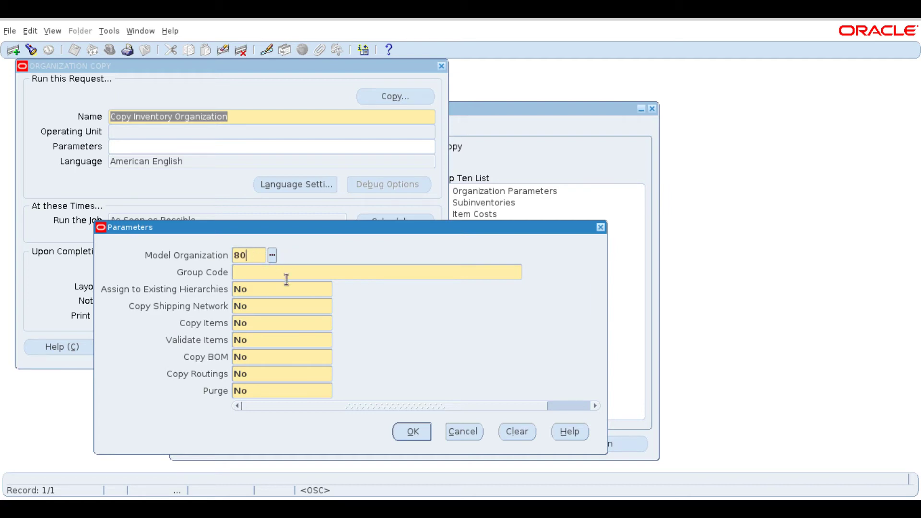
{"action": "left_click", "coordinate": [286, 279]}
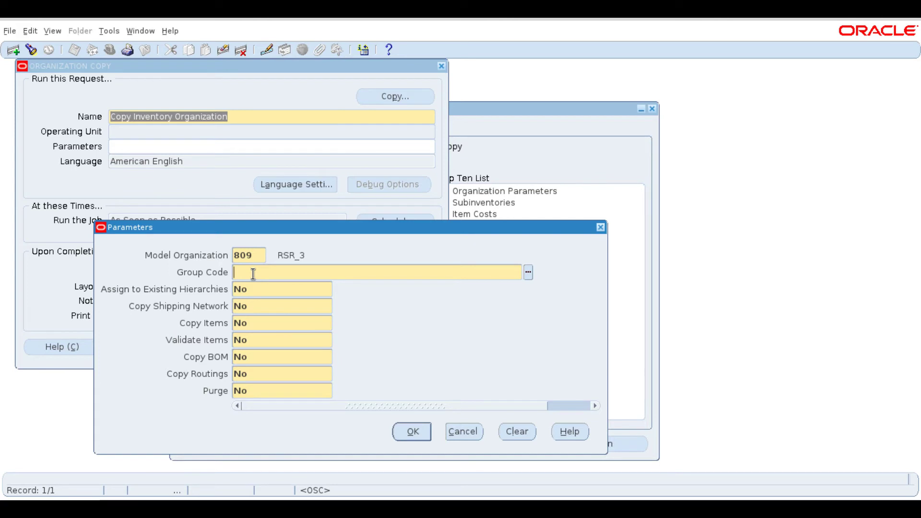
{"action": "type", "text": "RSR-copy_1"}
{"action": "key", "text": "Tab"}
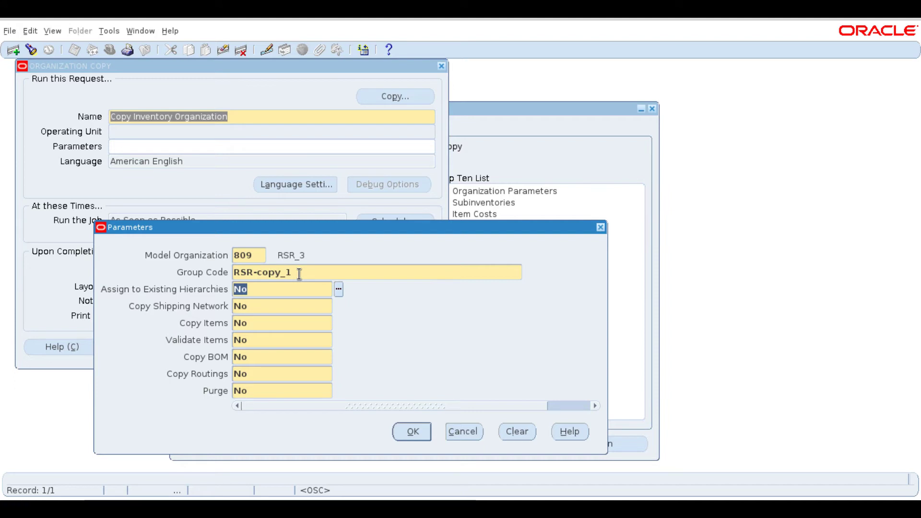
Step: Leave every copy option at No and accept the parameters
{"action": "left_click", "coordinate": [264, 302]}
{"action": "left_click", "coordinate": [262, 325]}
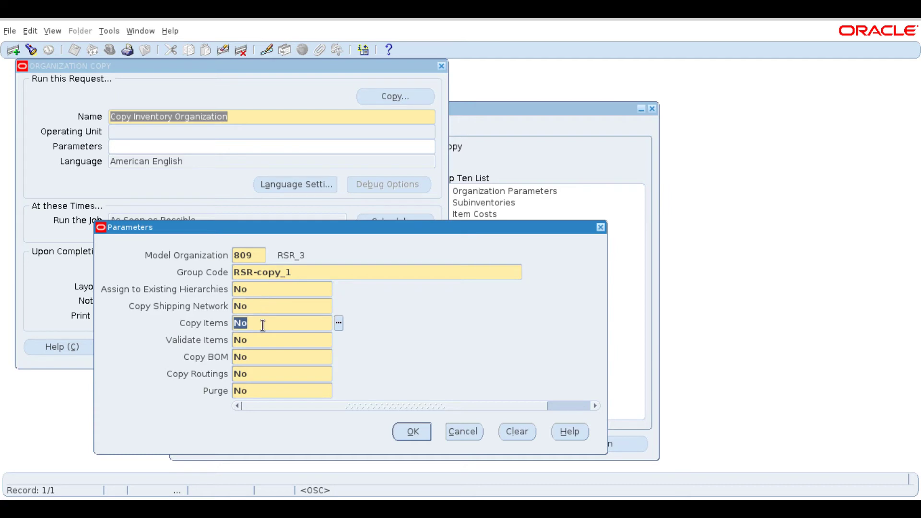
{"action": "left_click", "coordinate": [262, 342]}
{"action": "left_click", "coordinate": [261, 359]}
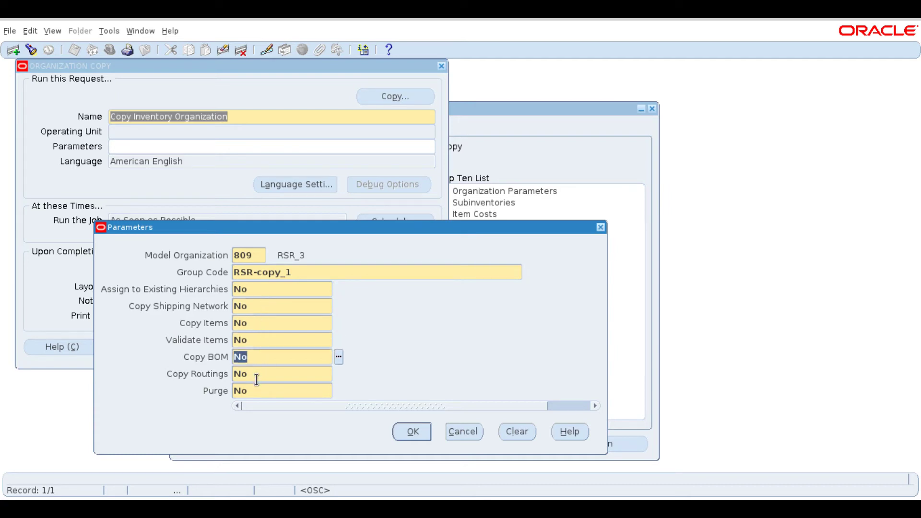
{"action": "left_click", "coordinate": [256, 377]}
{"action": "left_click", "coordinate": [256, 391]}
{"action": "left_click", "coordinate": [254, 342]}
{"action": "left_click", "coordinate": [250, 325]}
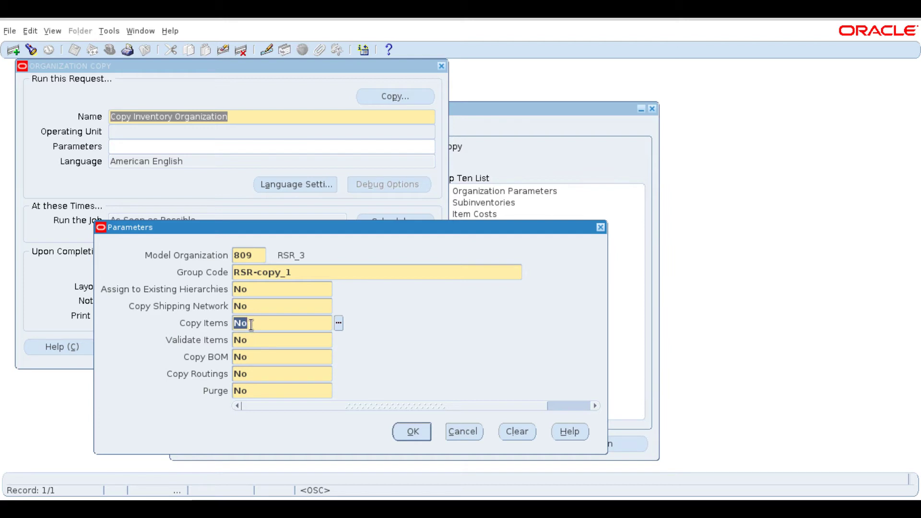
{"action": "left_click", "coordinate": [252, 306]}
{"action": "left_click", "coordinate": [253, 289]}
{"action": "left_click", "coordinate": [254, 323]}
{"action": "left_click", "coordinate": [254, 342]}
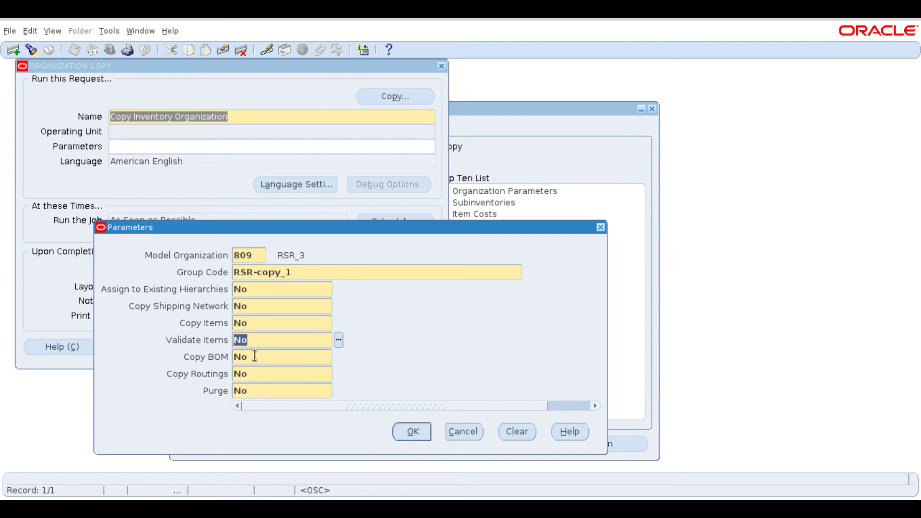
{"action": "left_click", "coordinate": [255, 358]}
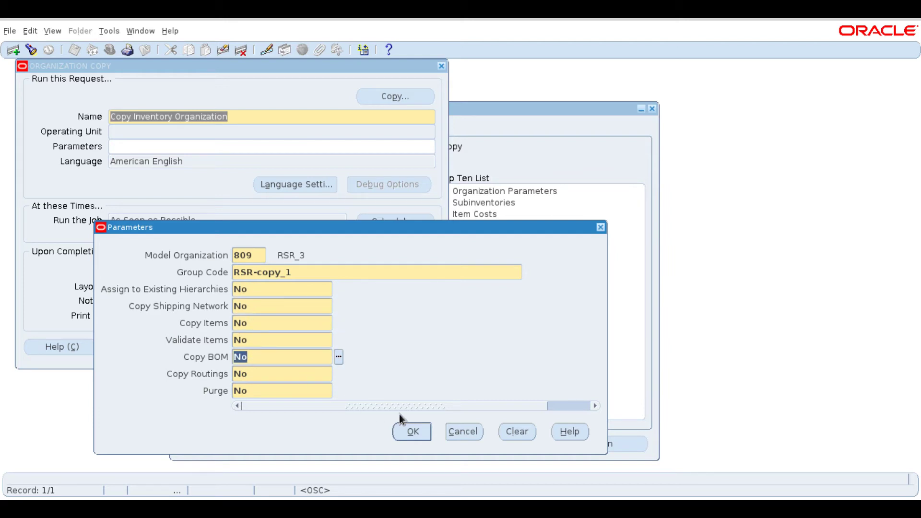
{"action": "left_click", "coordinate": [414, 432]}
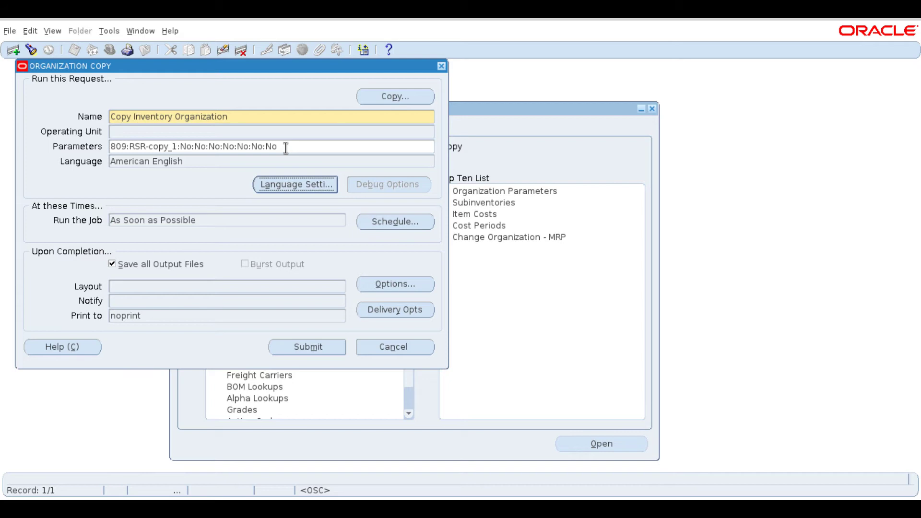
Step: Submit the Copy Inventory Organization request, noting Request ID 10244275
{"action": "left_click", "coordinate": [297, 350]}
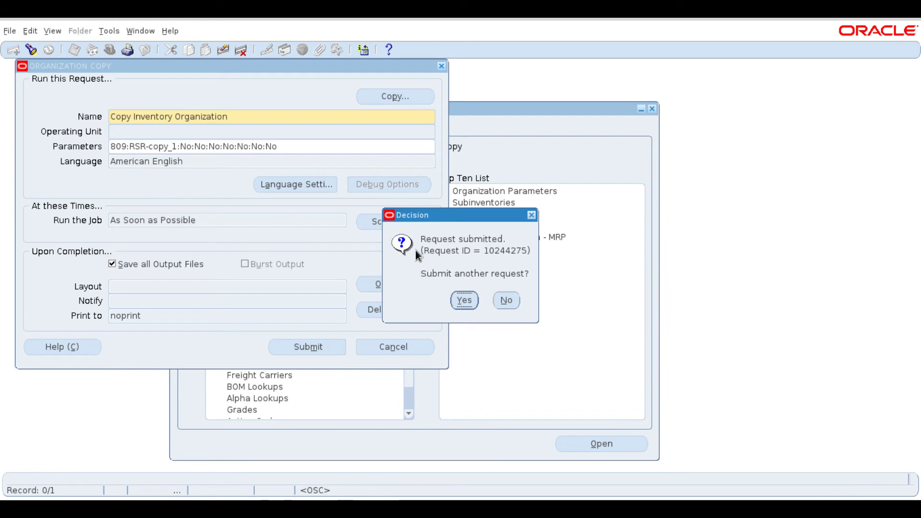
{"action": "left_click_drag", "start_coordinate": [414, 217], "coordinate": [320, 215]}
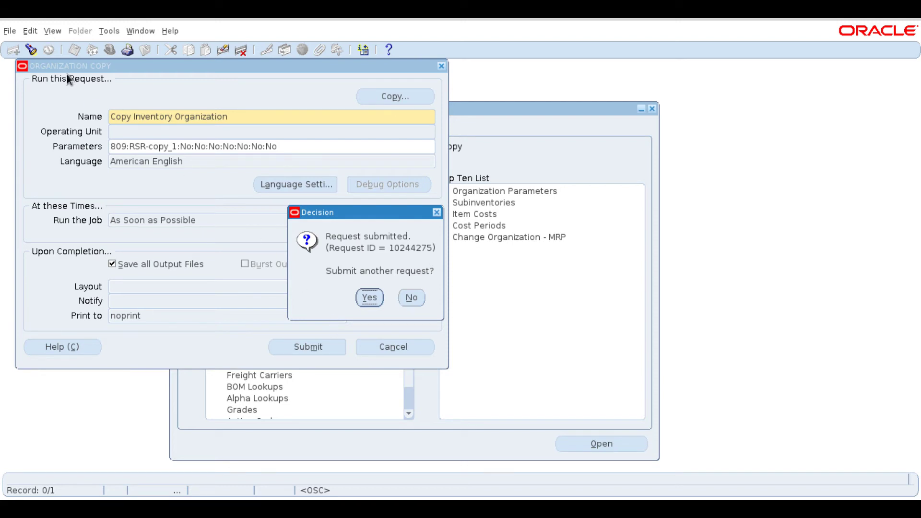
Step: Answer No to submitting another request in the Decision dialog
{"action": "left_click_drag", "start_coordinate": [317, 212], "coordinate": [230, 181]}
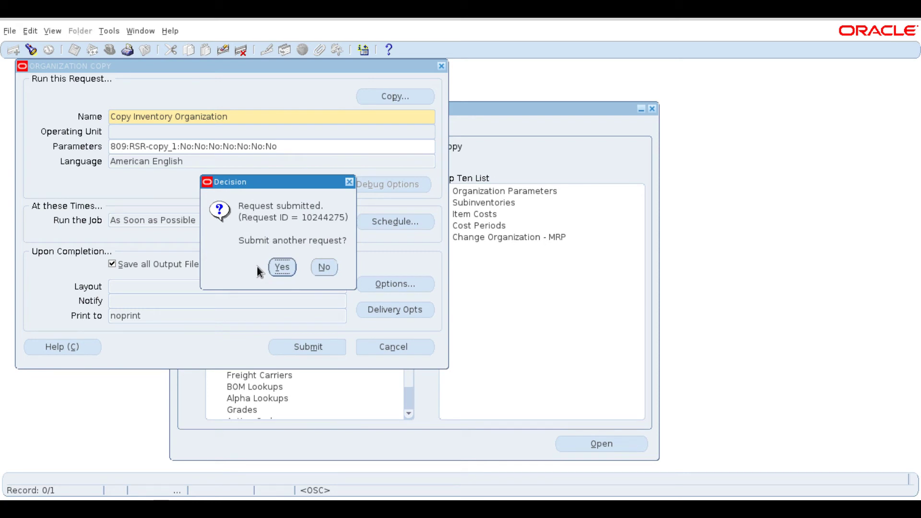
{"action": "left_click_drag", "start_coordinate": [246, 182], "coordinate": [204, 216]}
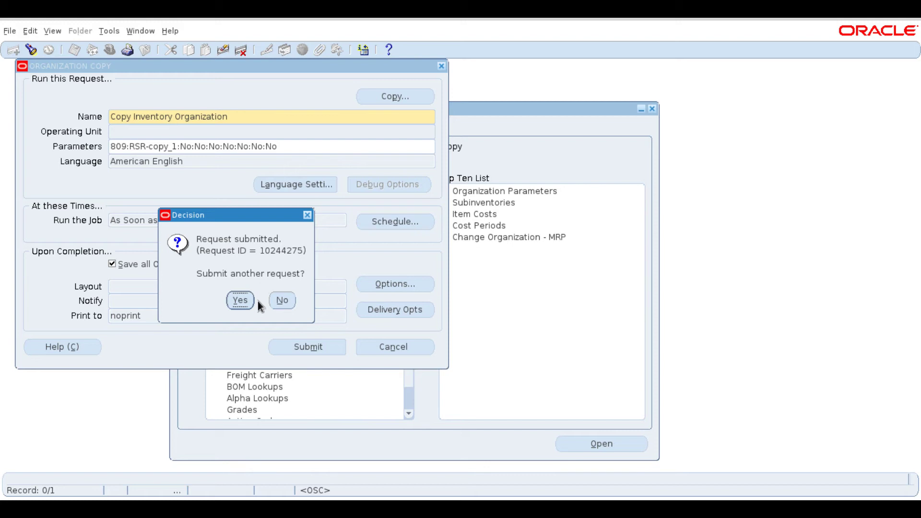
{"action": "left_click", "coordinate": [278, 302]}
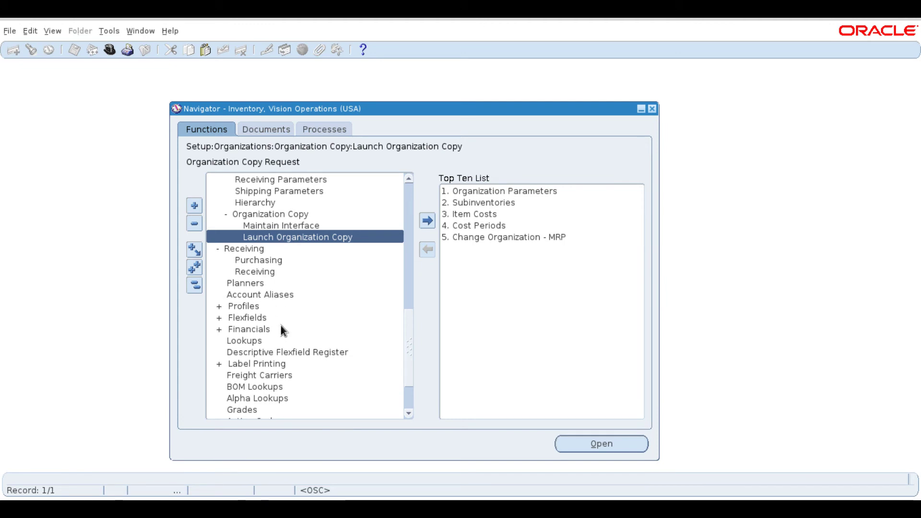
Step: Use View > Requests to open the Find Requests dialog
{"action": "left_click", "coordinate": [53, 32]}
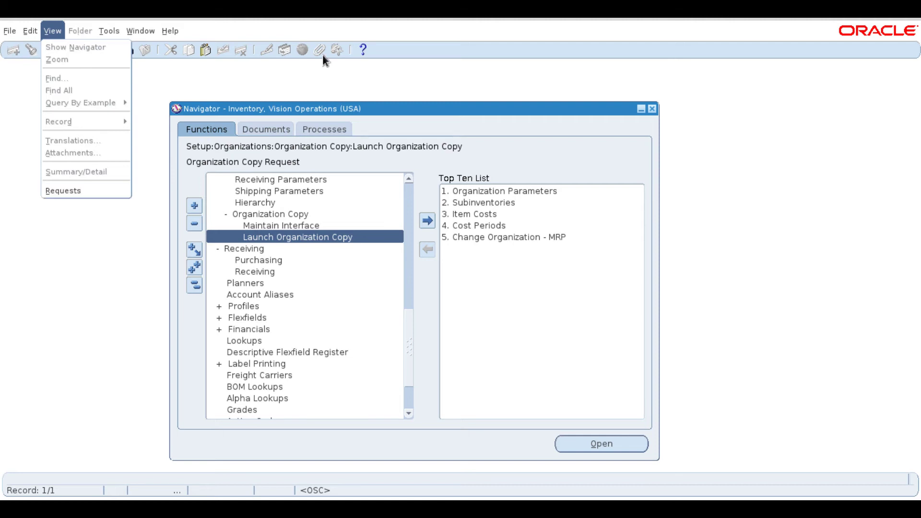
{"action": "left_click", "coordinate": [326, 110]}
{"action": "left_click", "coordinate": [58, 31]}
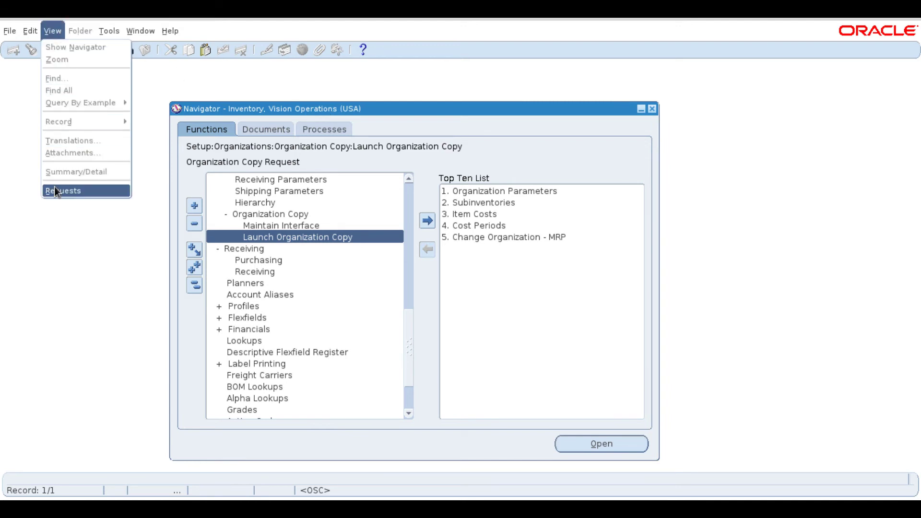
{"action": "left_click", "coordinate": [240, 110]}
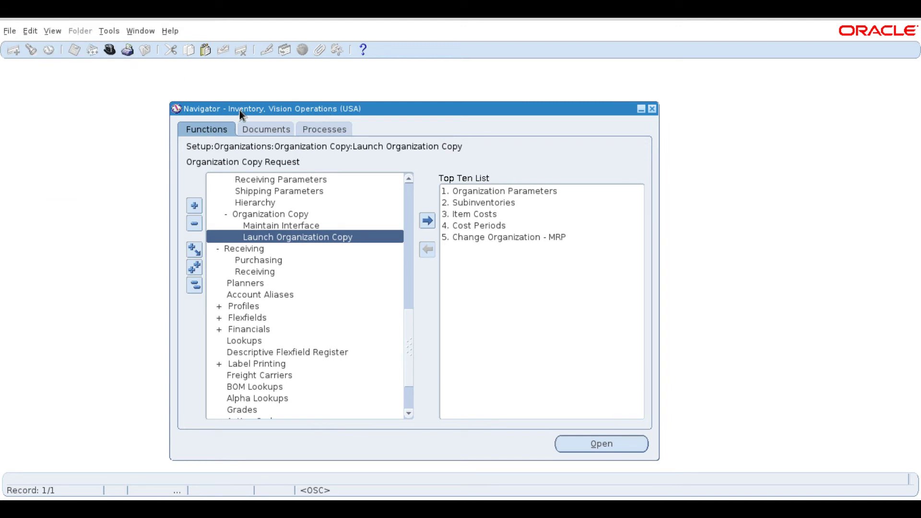
{"action": "key", "text": "alt+v"}
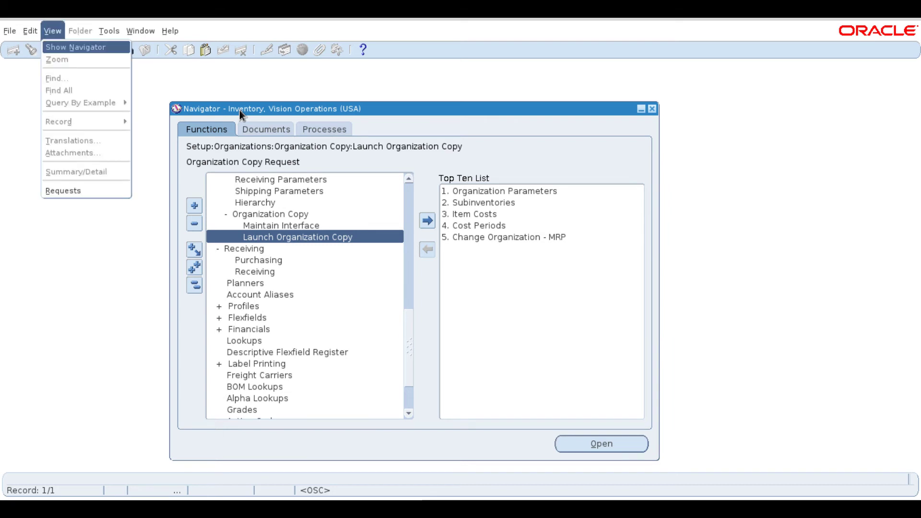
{"action": "key", "text": "Return"}
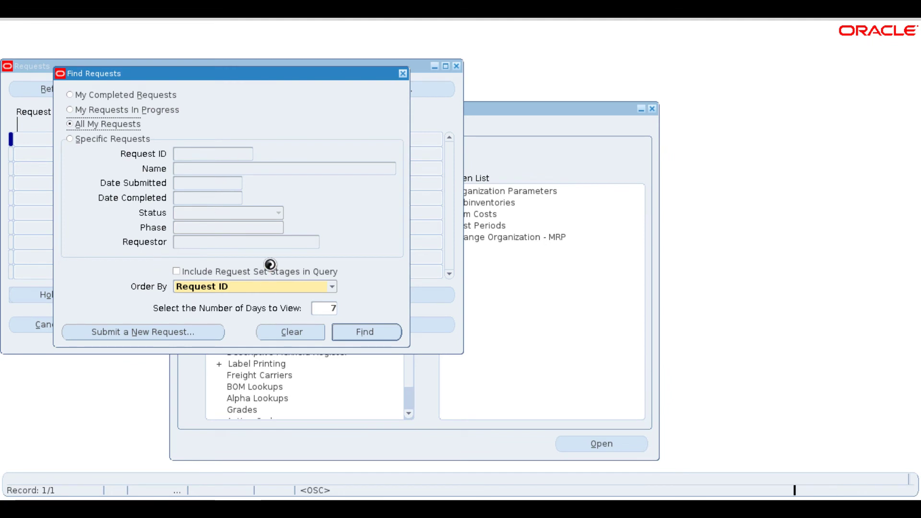
Step: Find All My Requests, confirm Completed Normal with parameter RSR-copy_1, then close Requests
{"action": "left_click_drag", "start_coordinate": [164, 73], "coordinate": [161, 124]}
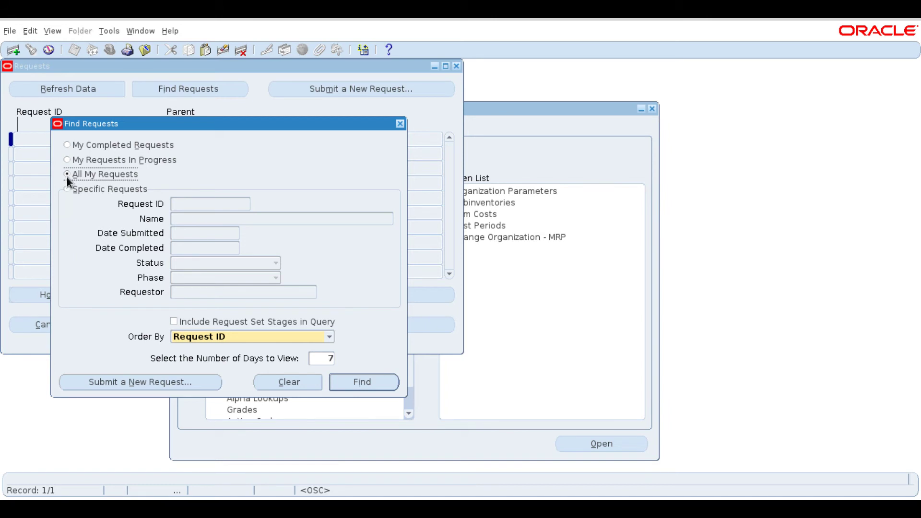
{"action": "left_click", "coordinate": [346, 379]}
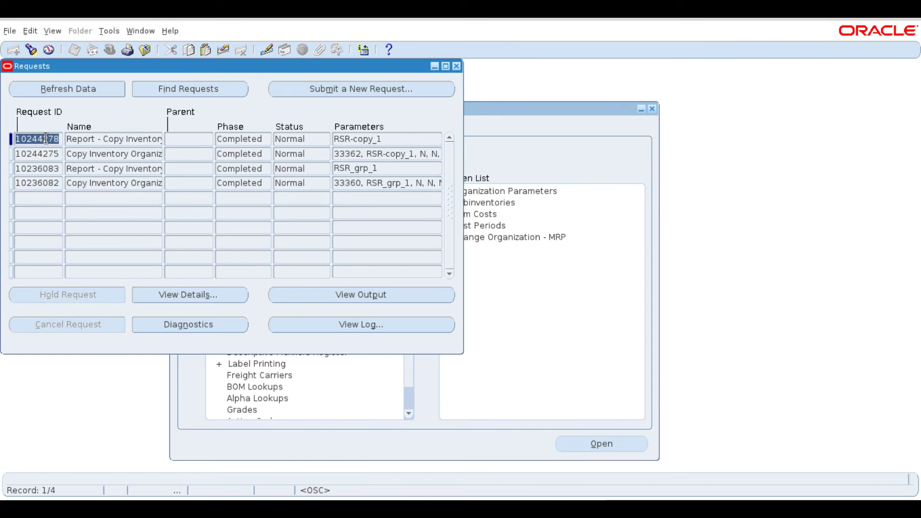
{"action": "left_click", "coordinate": [370, 139]}
{"action": "double_click", "coordinate": [379, 139]}
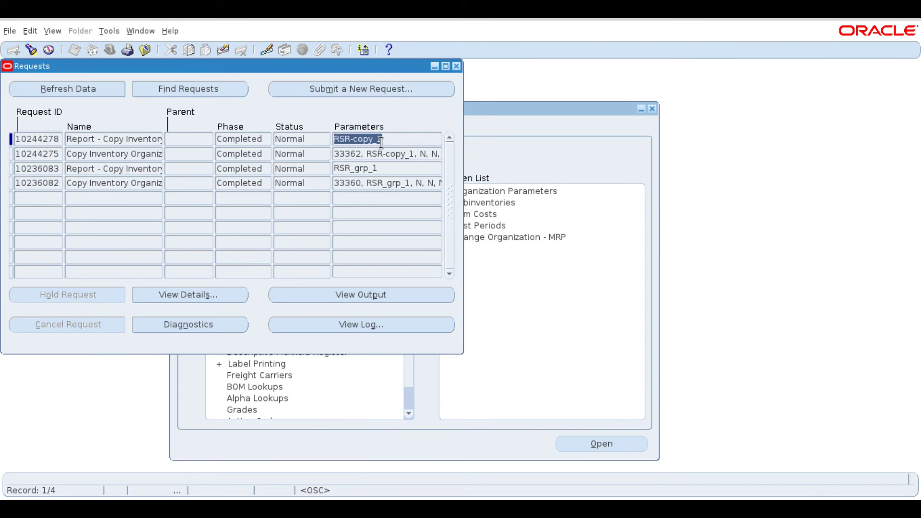
{"action": "left_click", "coordinate": [382, 139]}
{"action": "left_click", "coordinate": [177, 139]}
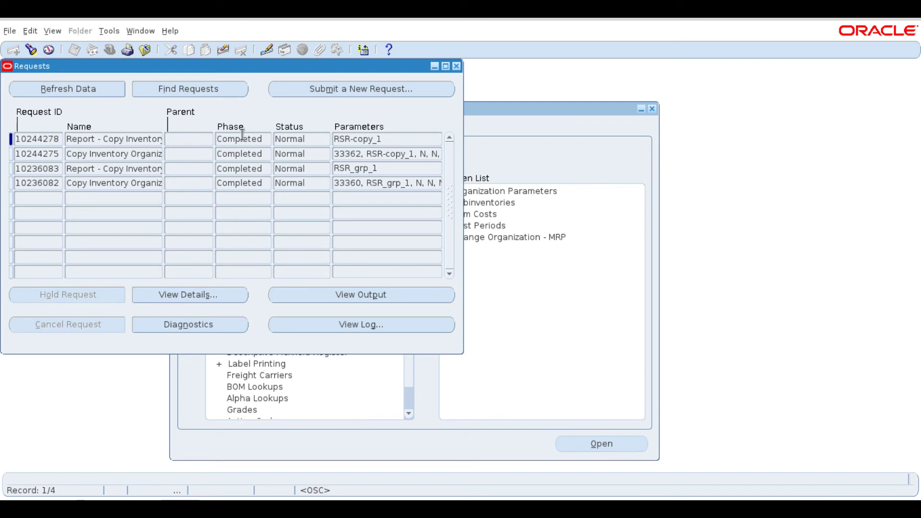
{"action": "left_click", "coordinate": [456, 66]}
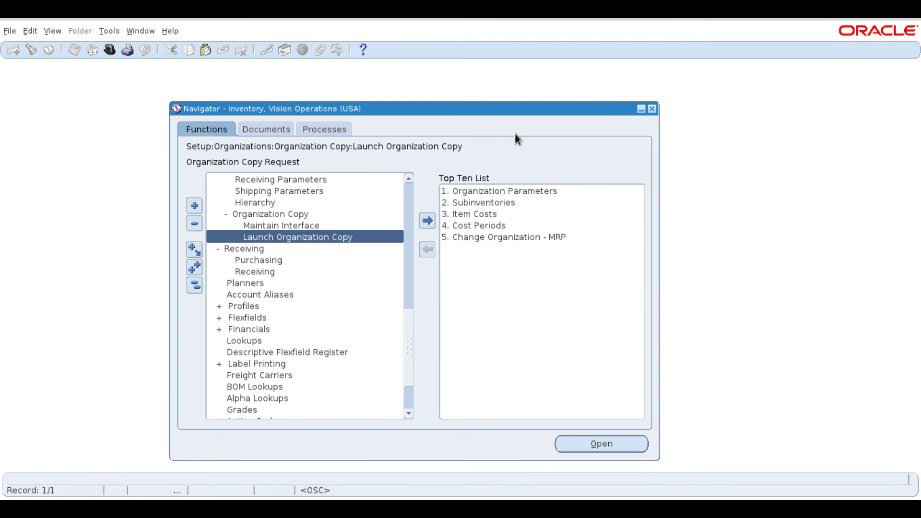
Step: Launch Change Organization, search organization codes with 8%, and switch to 810 RSR_4
{"action": "left_click", "coordinate": [194, 280]}
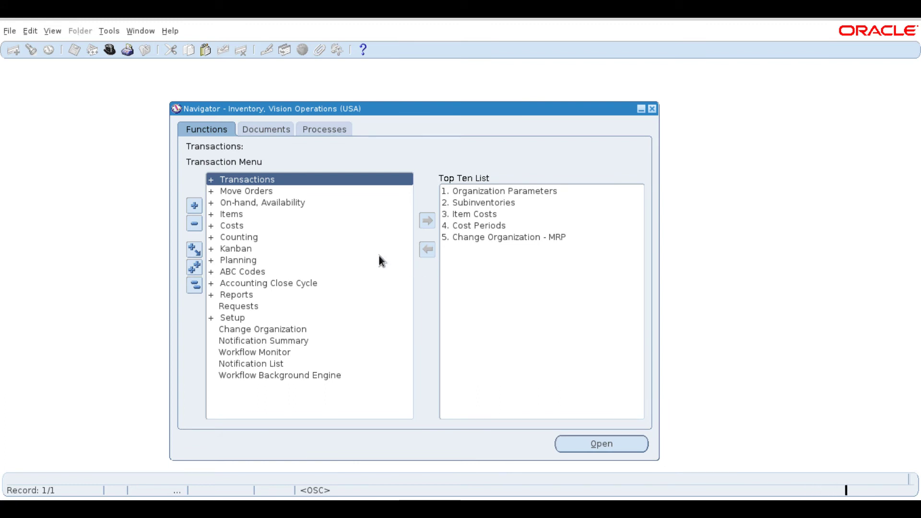
{"action": "key", "text": "5"}
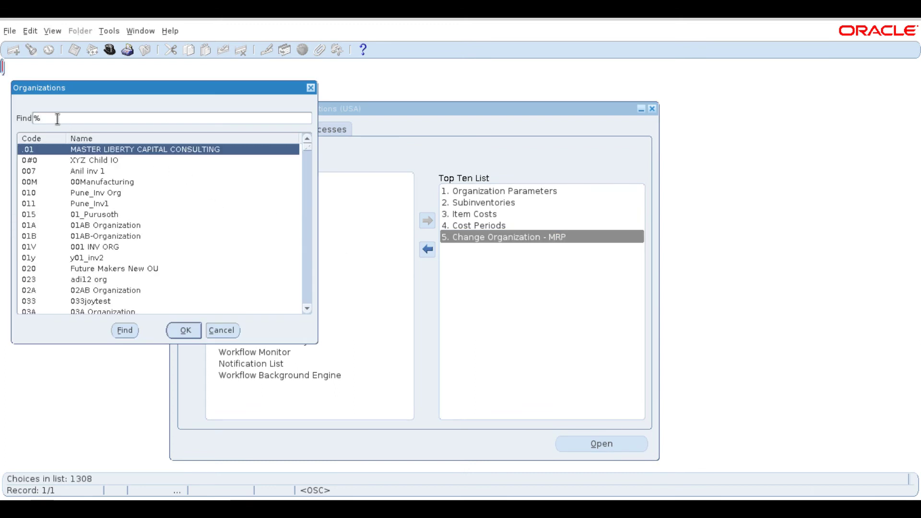
{"action": "key", "text": "BackSpace"}
{"action": "type", "text": "RSR%"}
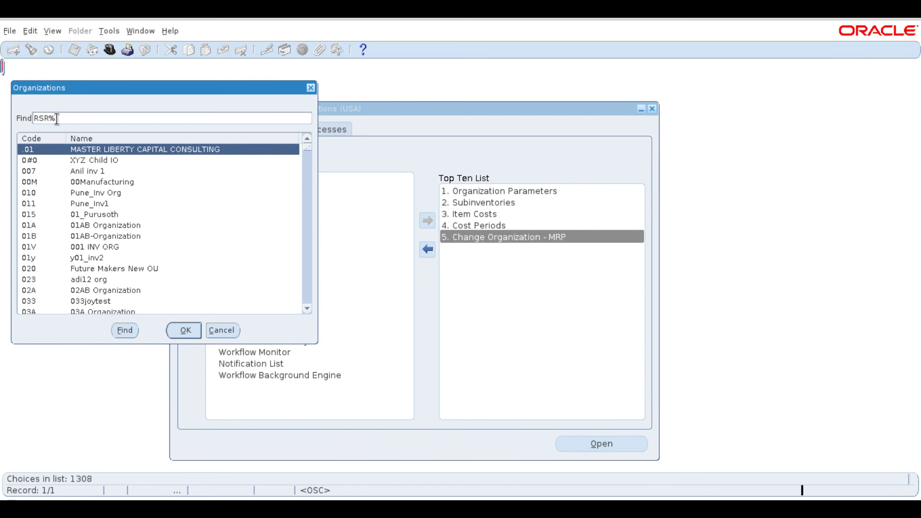
{"action": "key", "text": "Return"}
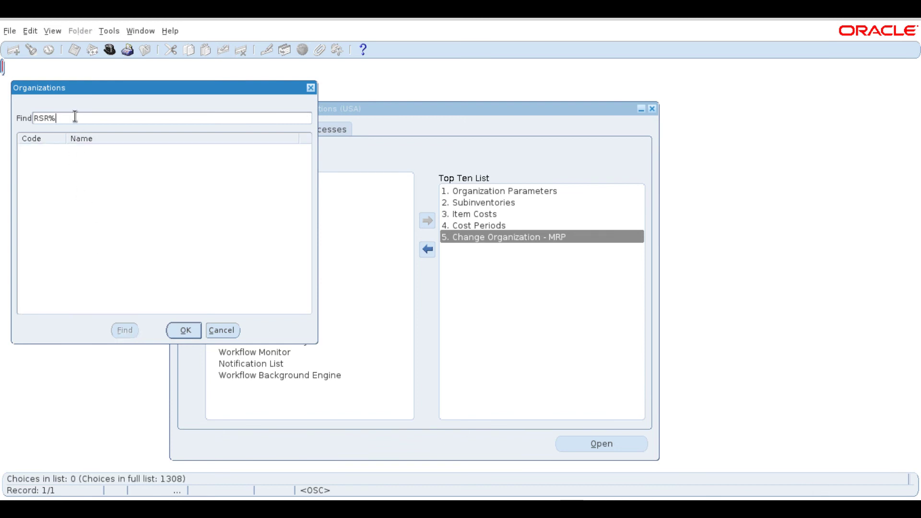
{"action": "key", "text": "BackSpace"}
{"action": "key", "text": "BackSpace"}
{"action": "key", "text": "BackSpace"}
{"action": "key", "text": "BackSpace"}
{"action": "type", "text": "8%"}
{"action": "key", "text": "Return"}
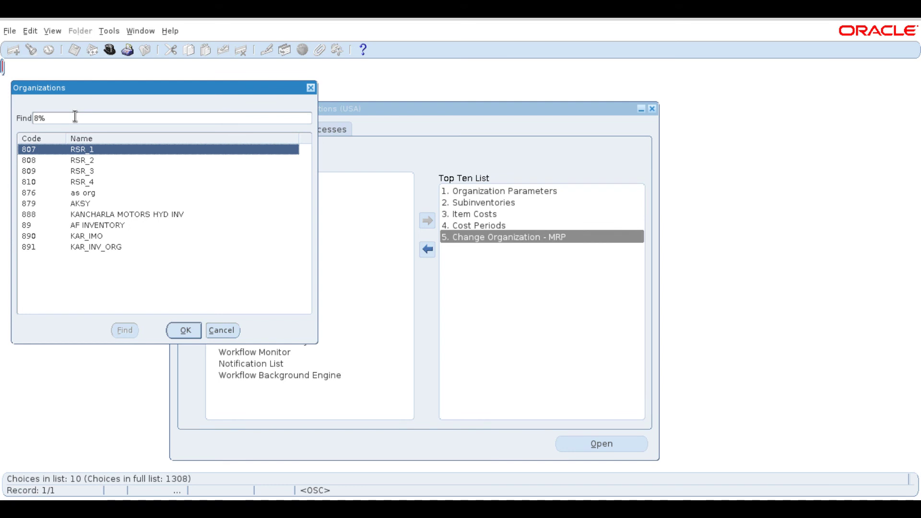
{"action": "left_click", "coordinate": [33, 182]}
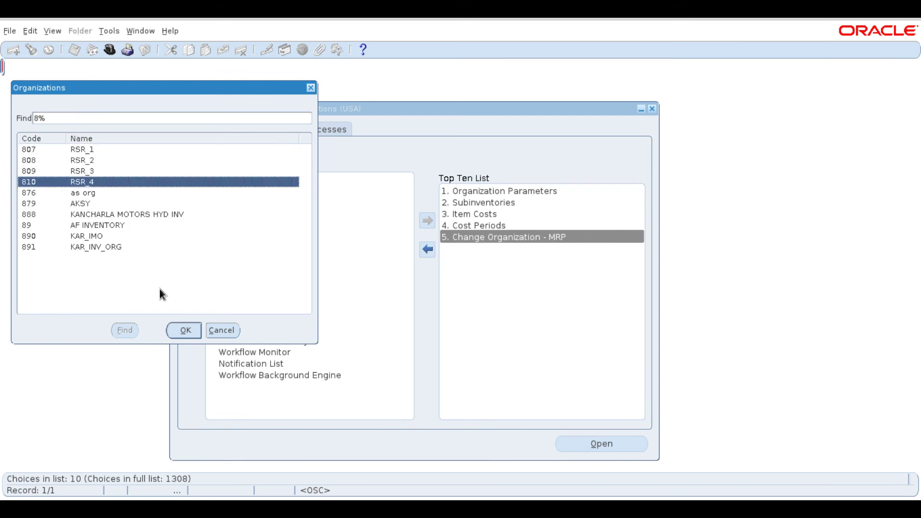
{"action": "left_click", "coordinate": [184, 331]}
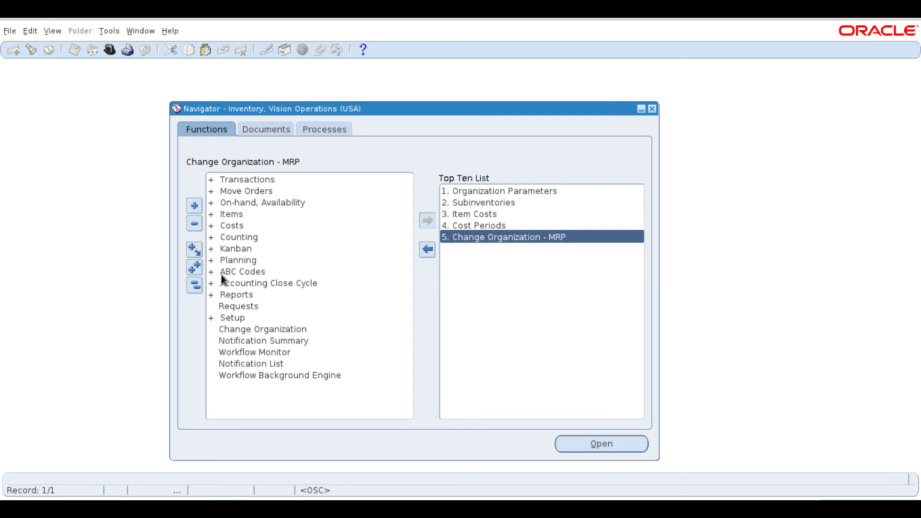
Step: Expand Setup and open the Organizations definition form
{"action": "left_click", "coordinate": [226, 314]}
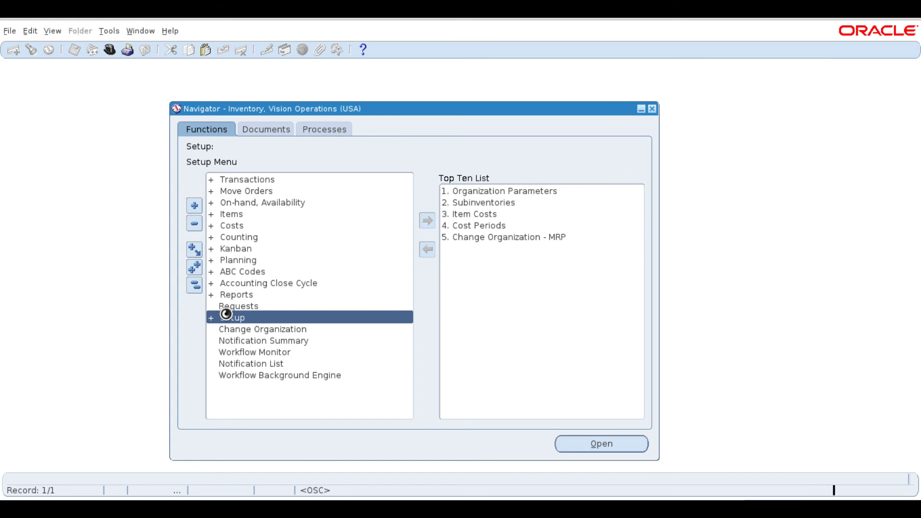
{"action": "double_click", "coordinate": [225, 314]}
{"action": "left_click", "coordinate": [250, 386]}
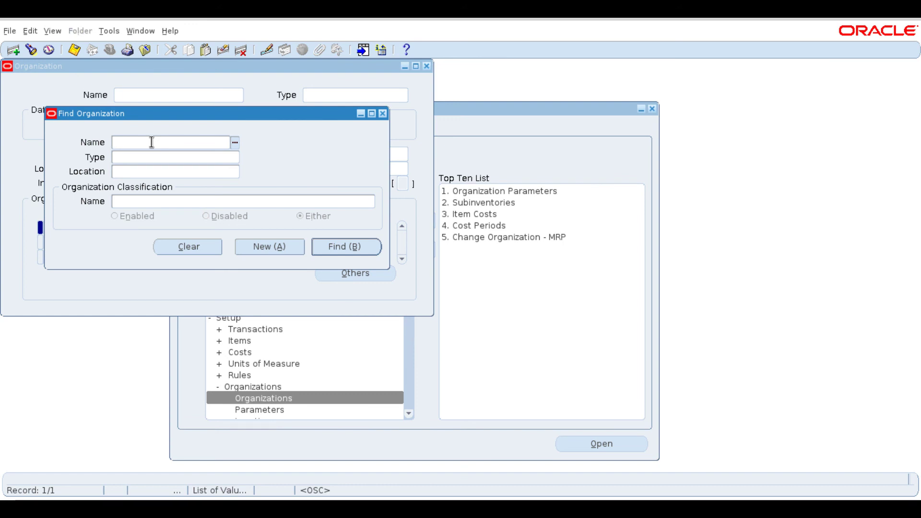
Step: Look up names matching RS, pick RSR_4 as the Name, and run Find
{"action": "type", "text": "RSR"}
{"action": "key", "text": "Tab"}
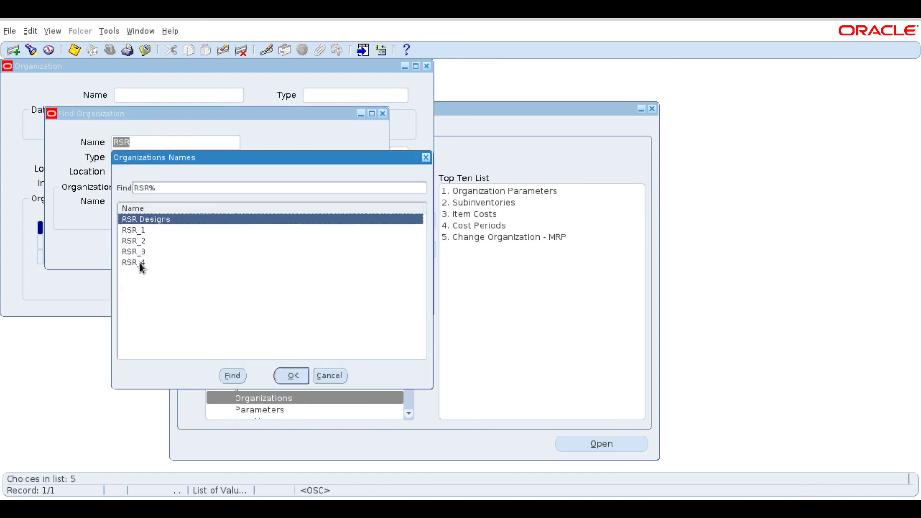
{"action": "left_click", "coordinate": [139, 263]}
{"action": "left_click", "coordinate": [289, 376]}
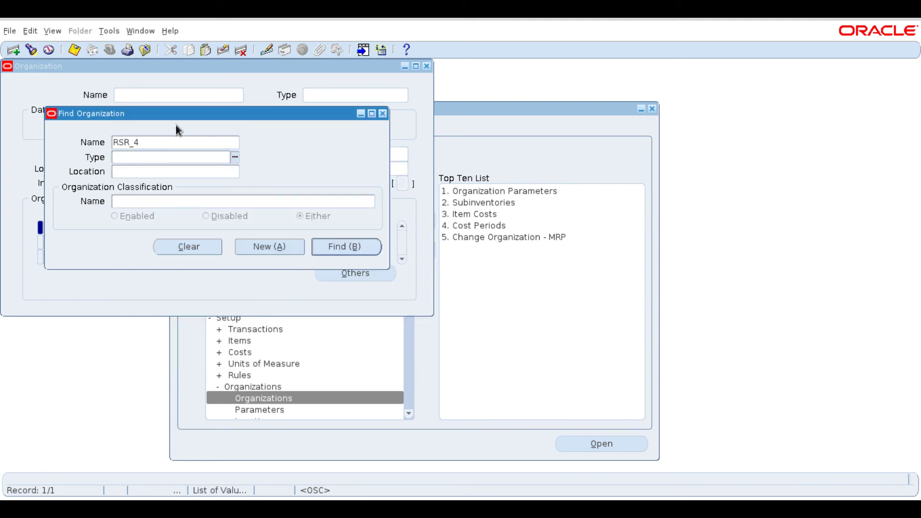
{"action": "left_click_drag", "start_coordinate": [179, 120], "coordinate": [288, 156]}
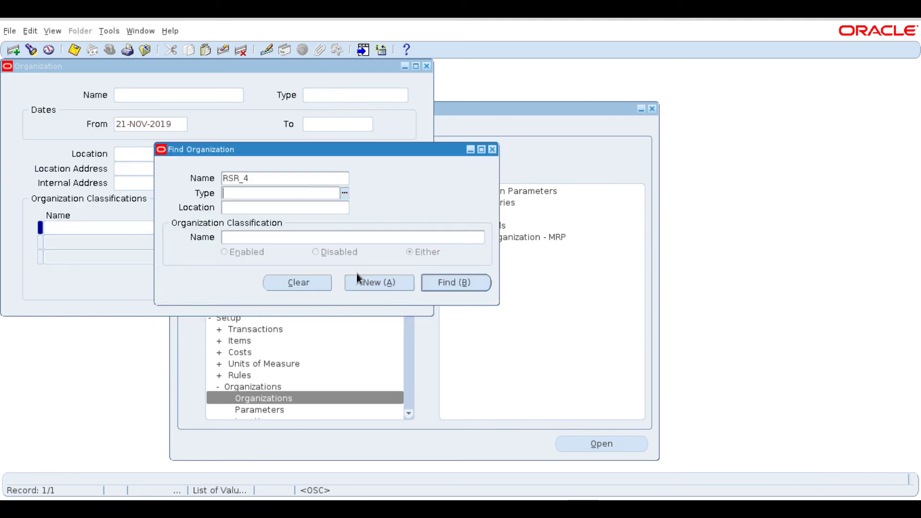
{"action": "left_click", "coordinate": [442, 287]}
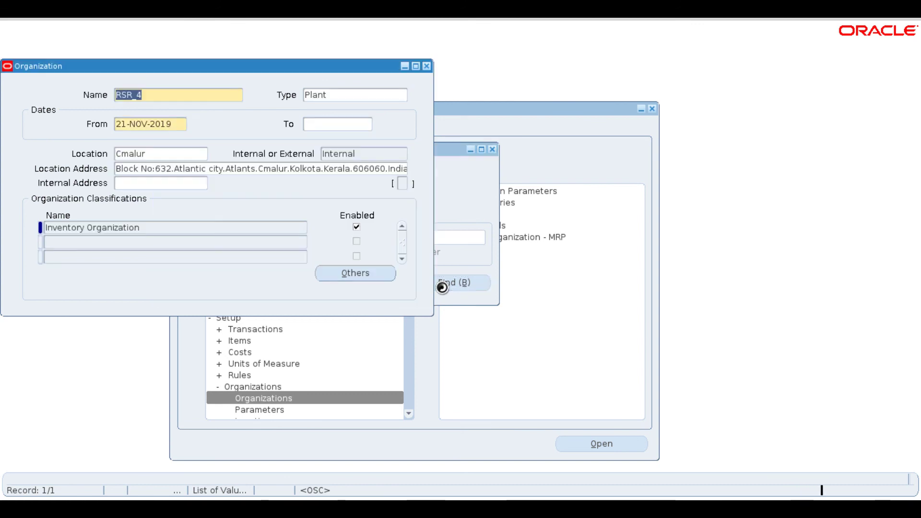
Step: Review RSR_4's full location address details, then cancel without changes
{"action": "left_click_drag", "start_coordinate": [141, 67], "coordinate": [315, 133]}
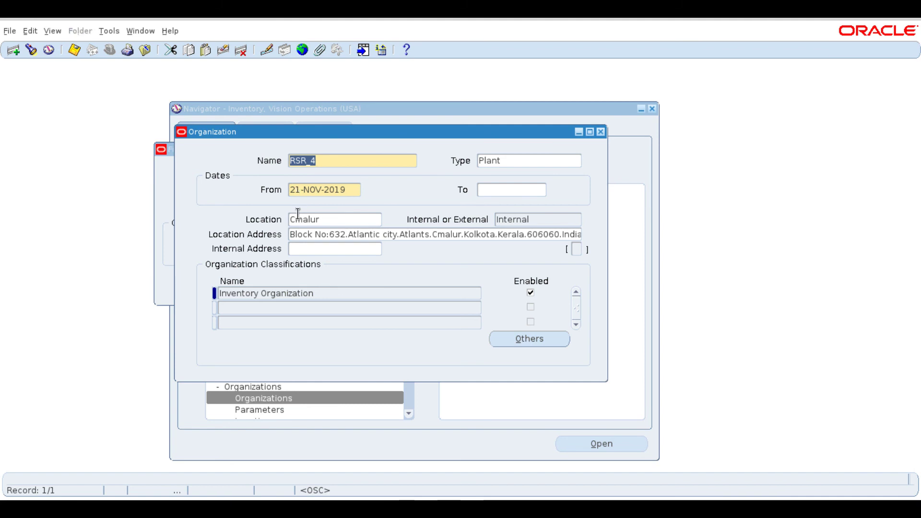
{"action": "left_click", "coordinate": [350, 234]}
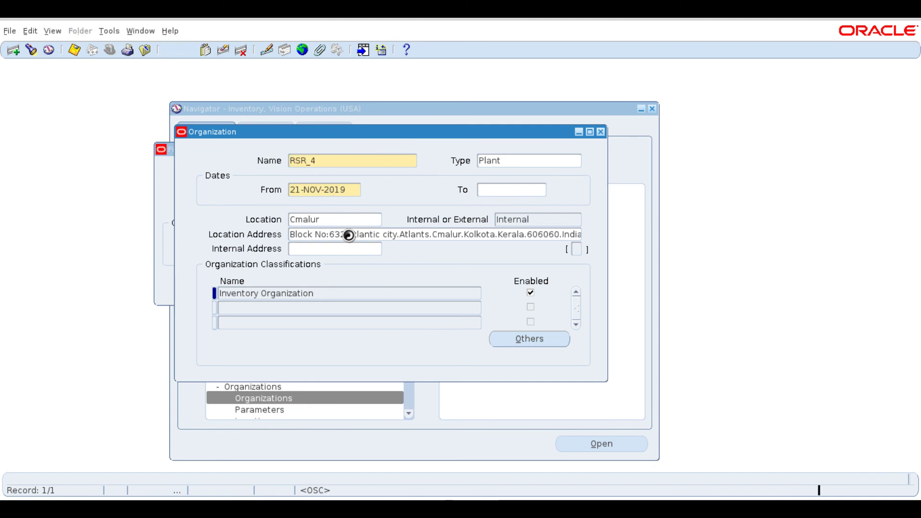
{"action": "left_click", "coordinate": [535, 397]}
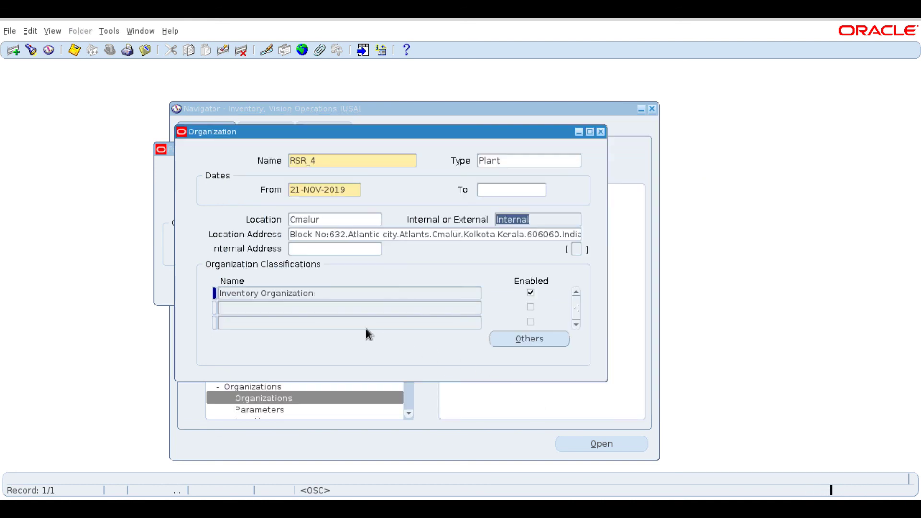
Step: Open RSR_4's Inventory Information from the Others list to show its Organization Parameters
{"action": "left_click", "coordinate": [502, 343]}
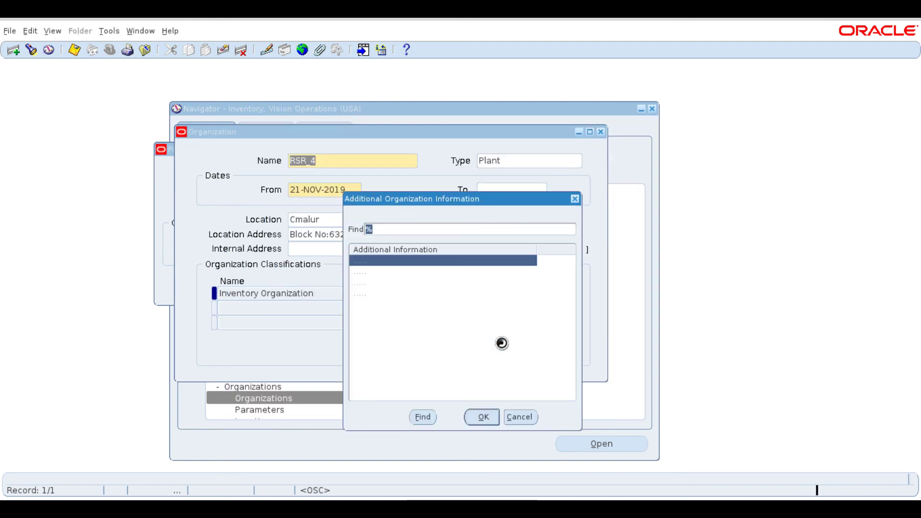
{"action": "left_click", "coordinate": [381, 292]}
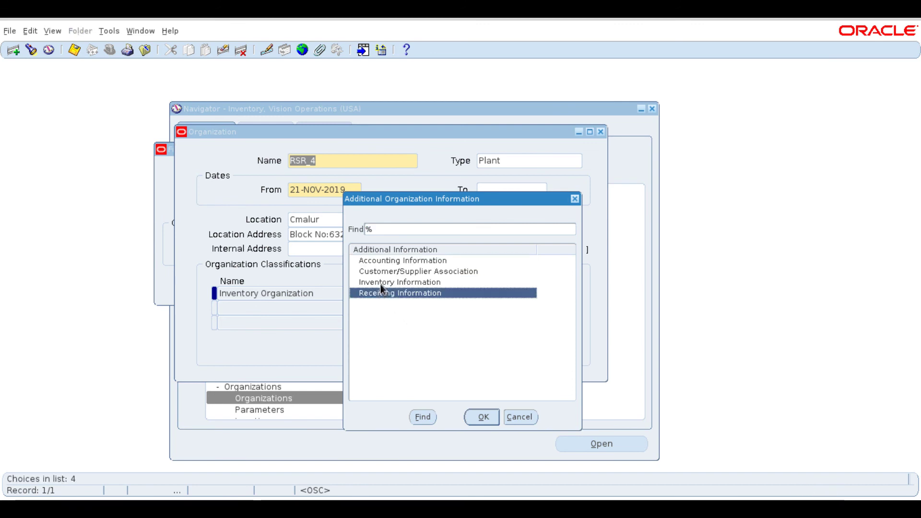
{"action": "left_click", "coordinate": [380, 283]}
{"action": "left_click", "coordinate": [471, 419]}
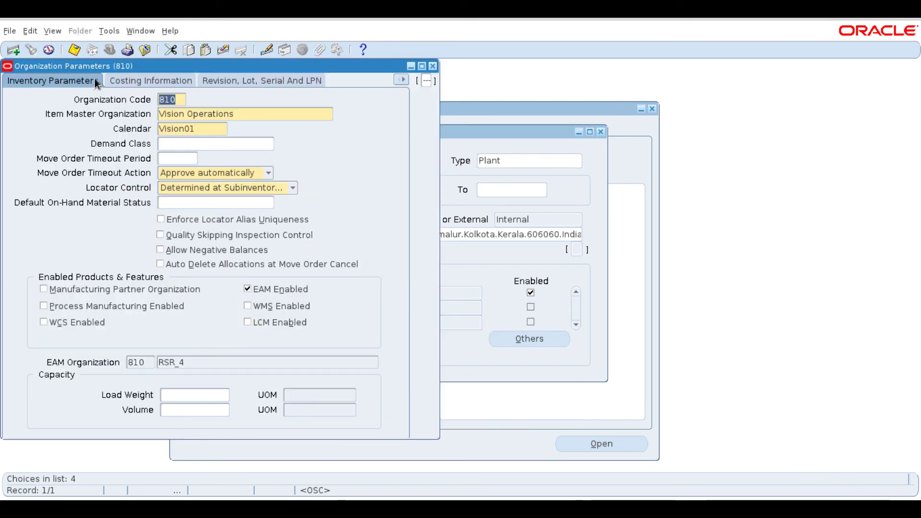
Step: Review RSR_4's Costing Information, including the material overhead account
{"action": "left_click_drag", "start_coordinate": [97, 67], "coordinate": [274, 282]}
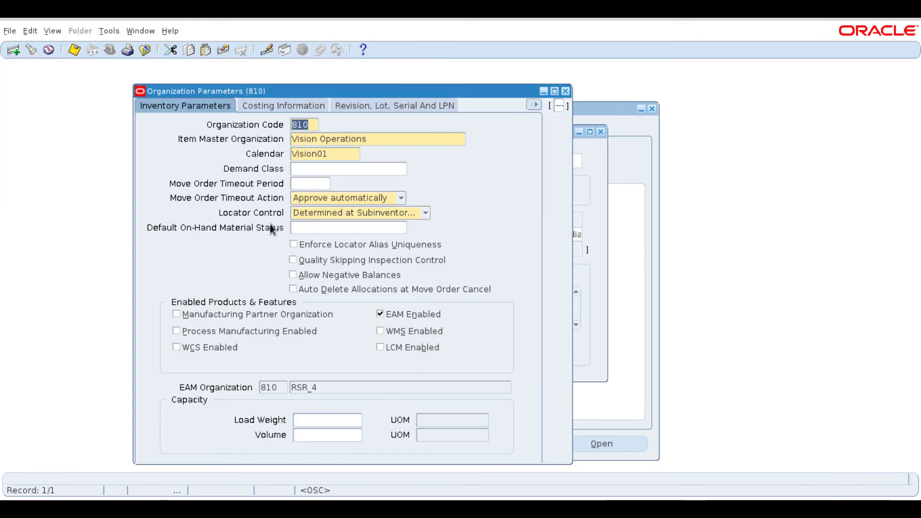
{"action": "left_click", "coordinate": [304, 139]}
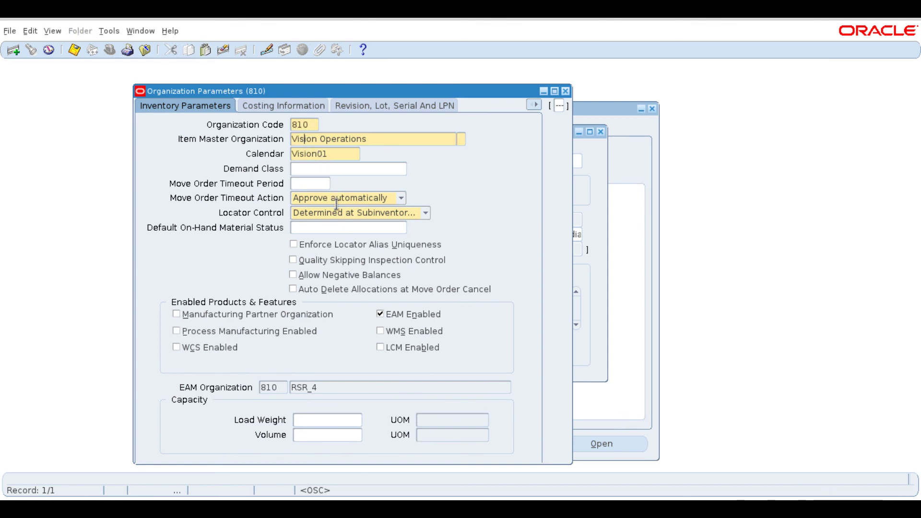
{"action": "left_click", "coordinate": [258, 106]}
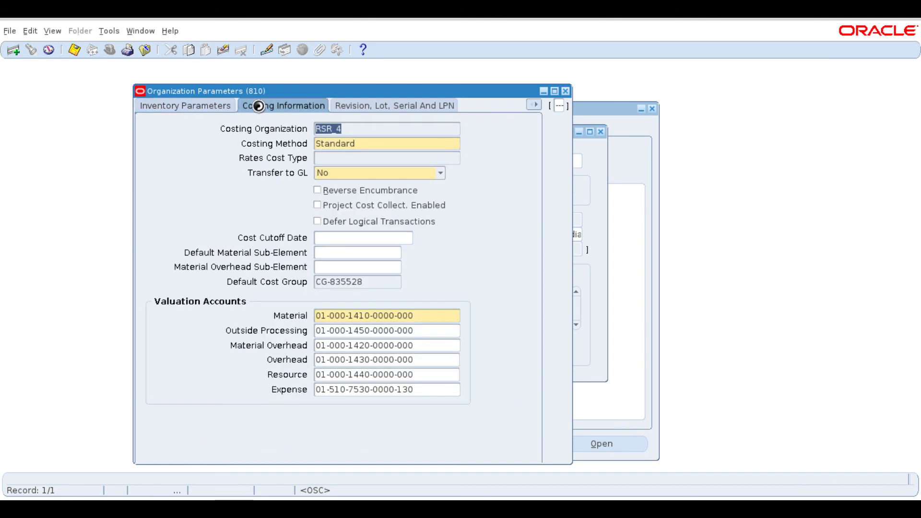
{"action": "left_click", "coordinate": [337, 345]}
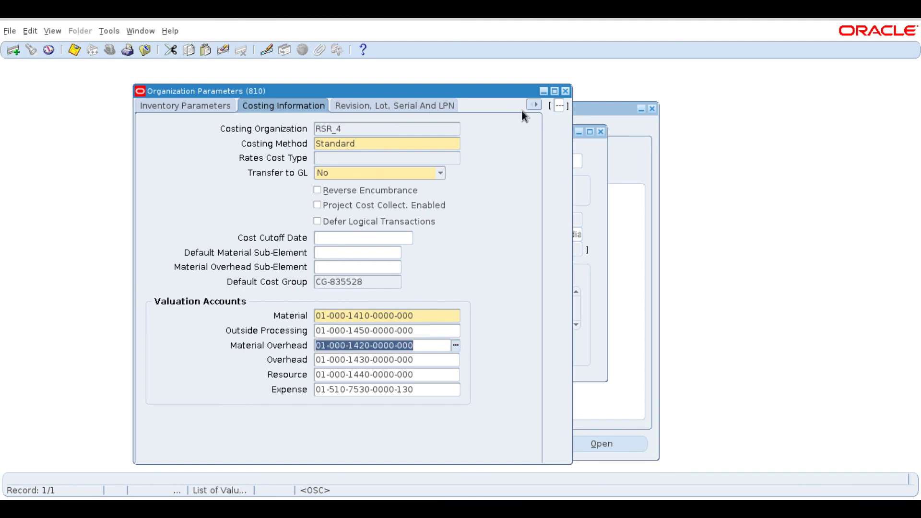
Step: Check the Other Accounts parameters, then close Organization Parameters
{"action": "left_click", "coordinate": [533, 105]}
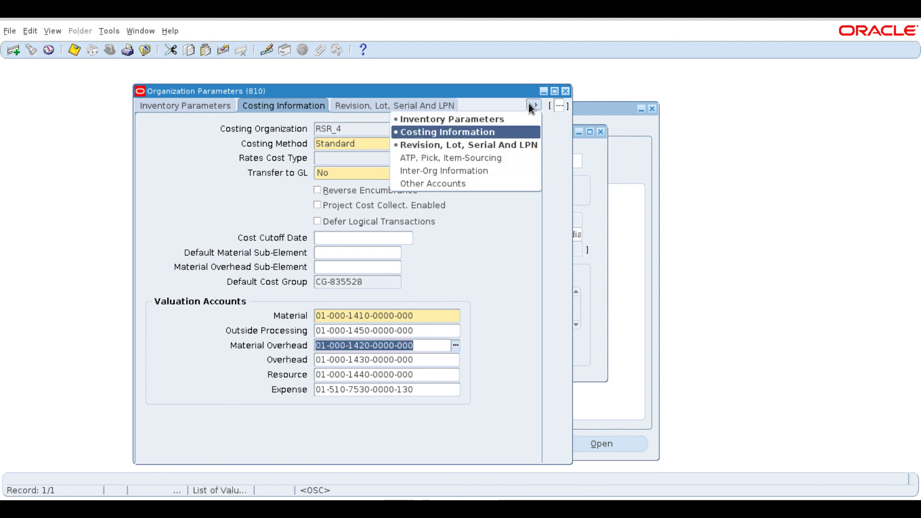
{"action": "left_click", "coordinate": [455, 183]}
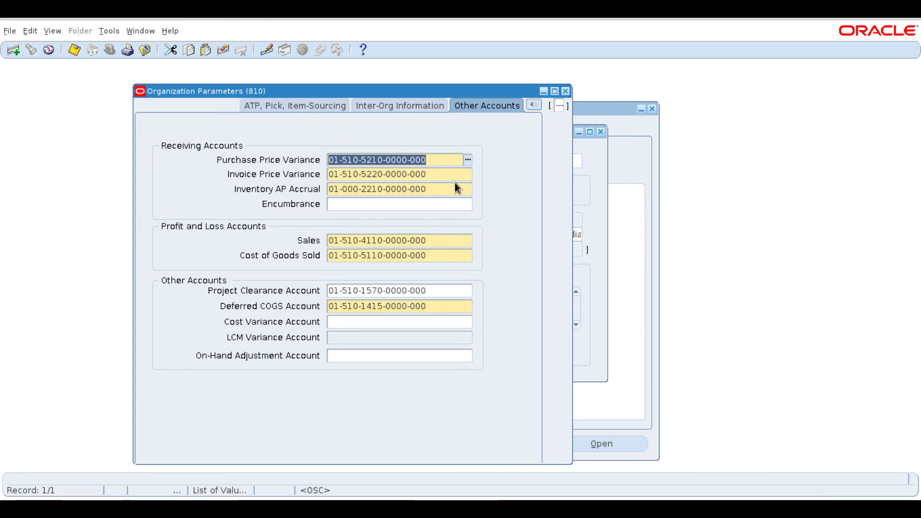
{"action": "left_click", "coordinate": [566, 91]}
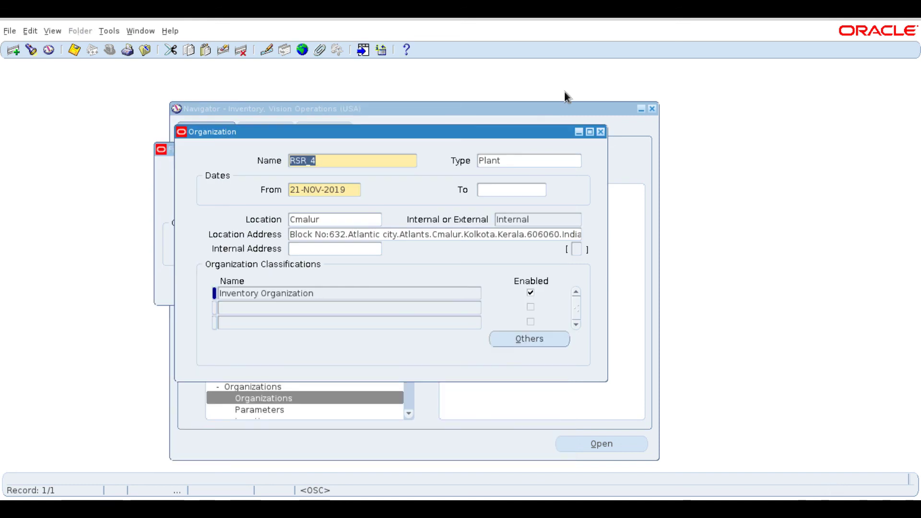